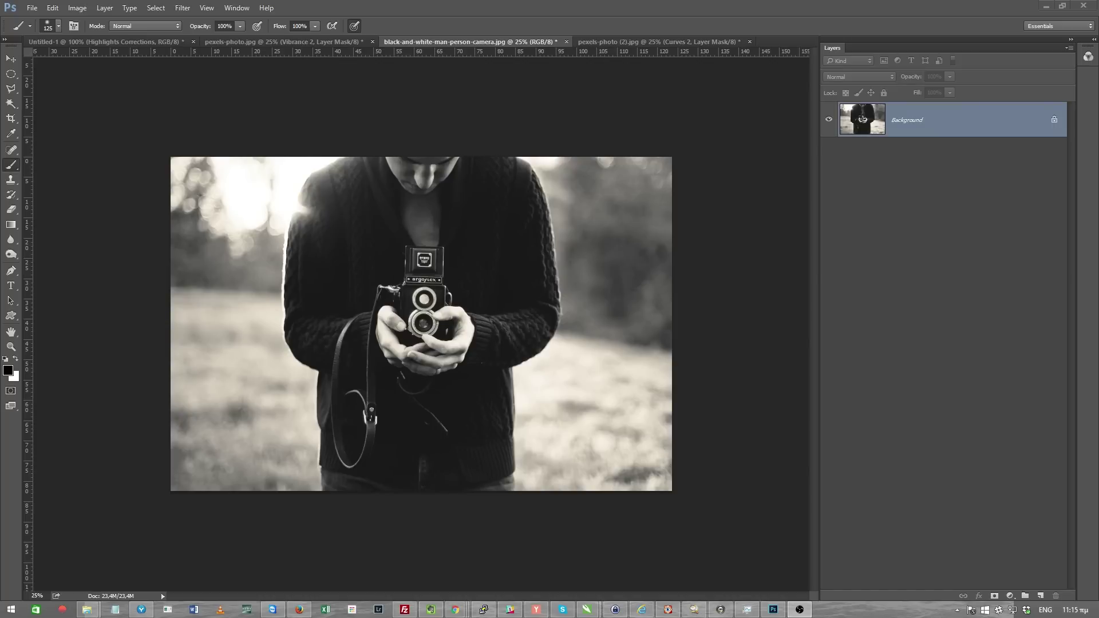
- Create a layer named 'Lens Flare Outer Glow' and reselect the Background layer
{"action": "left_click", "coordinate": [11, 62]}
{"action": "left_click", "coordinate": [12, 74]}
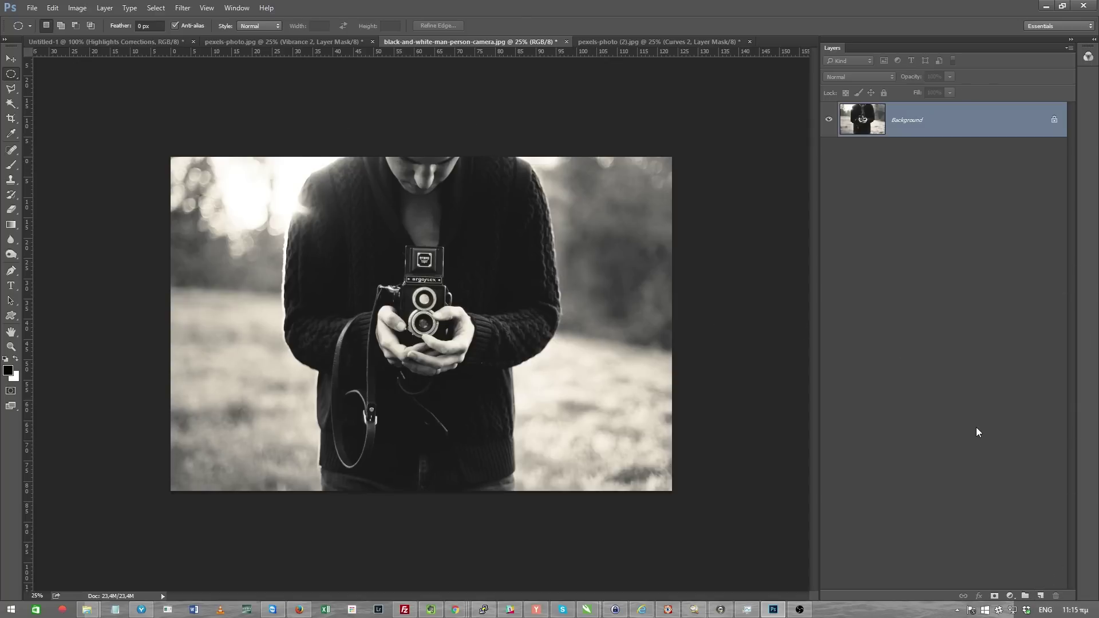
{"action": "left_click", "coordinate": [1041, 596]}
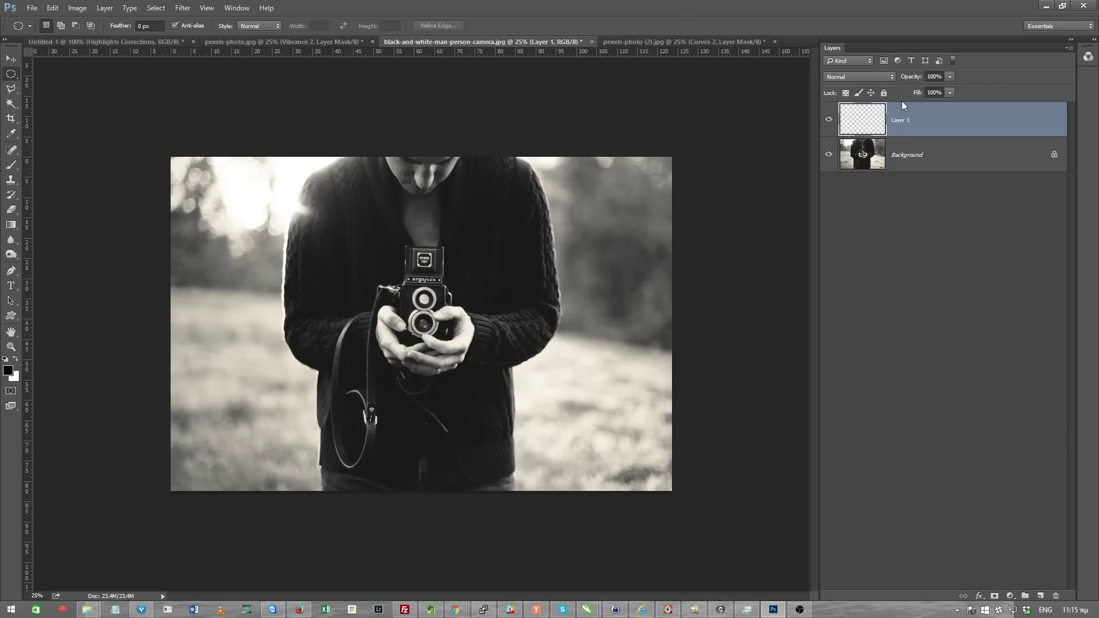
{"action": "double_click", "coordinate": [899, 121]}
{"action": "type", "text": "Lens"}
{"action": "type", "text": " Flare "}
{"action": "type", "text": "Outer Glo"}
{"action": "type", "text": "w"}
{"action": "key", "text": "Return"}
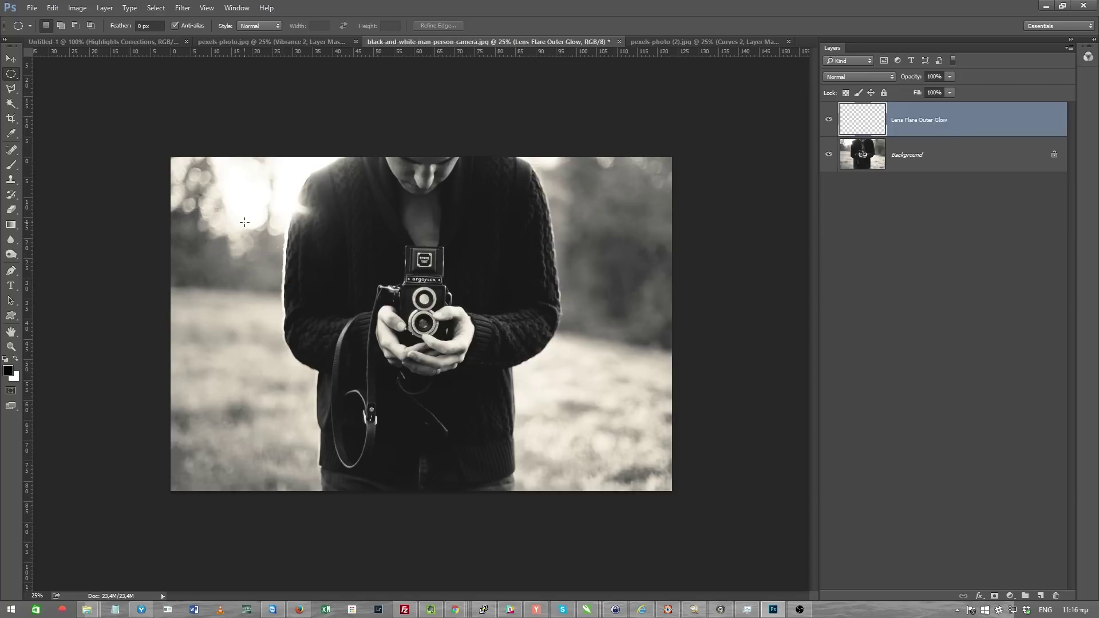
{"action": "left_click", "coordinate": [853, 153]}
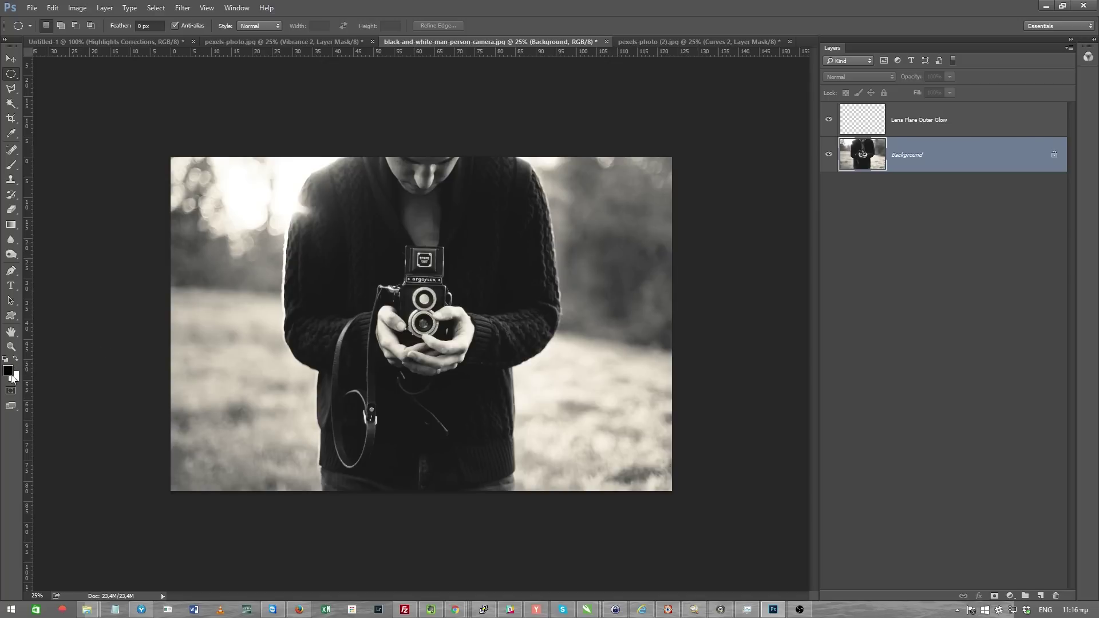
- Set the foreground colour to a warm beige sampled from the bright upper-left sky
{"action": "left_click", "coordinate": [7, 370]}
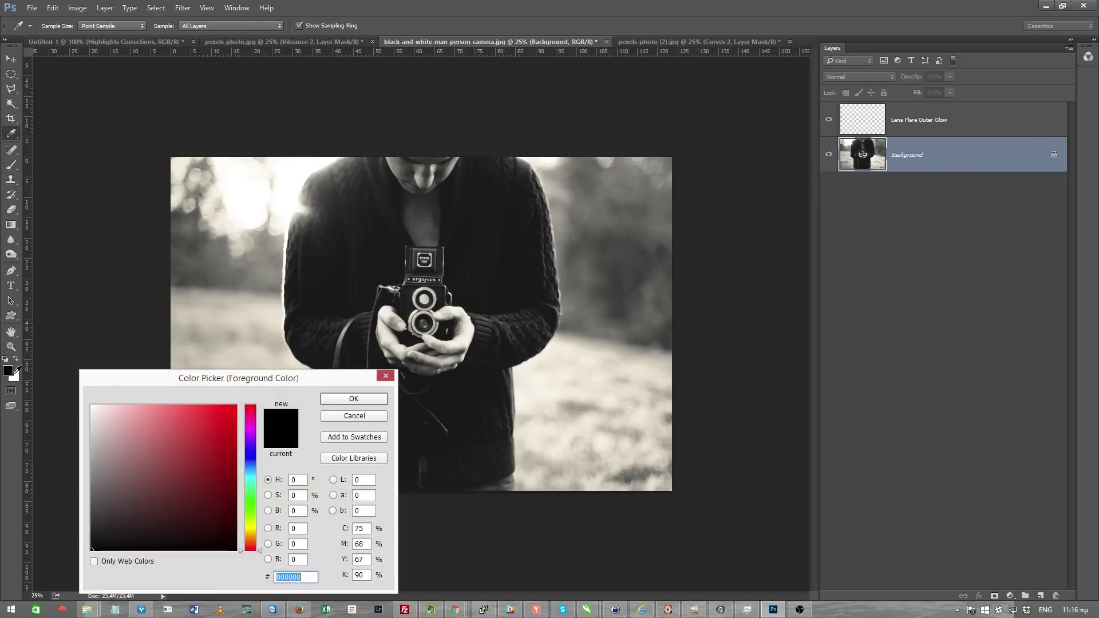
{"action": "left_click", "coordinate": [217, 190]}
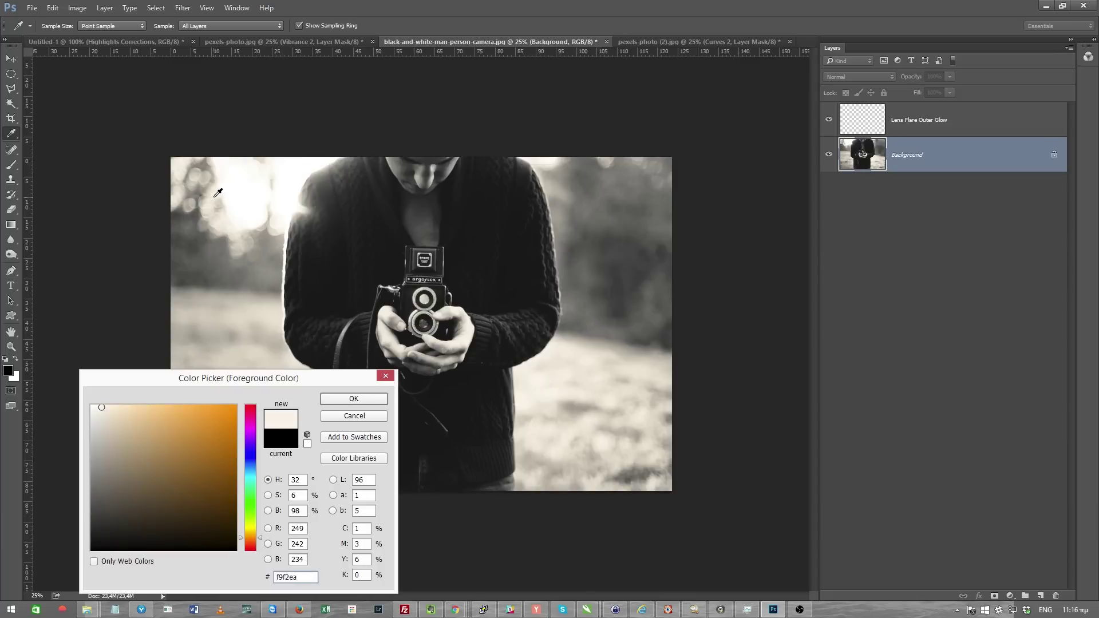
{"action": "left_click_drag", "start_coordinate": [213, 190], "coordinate": [212, 181]}
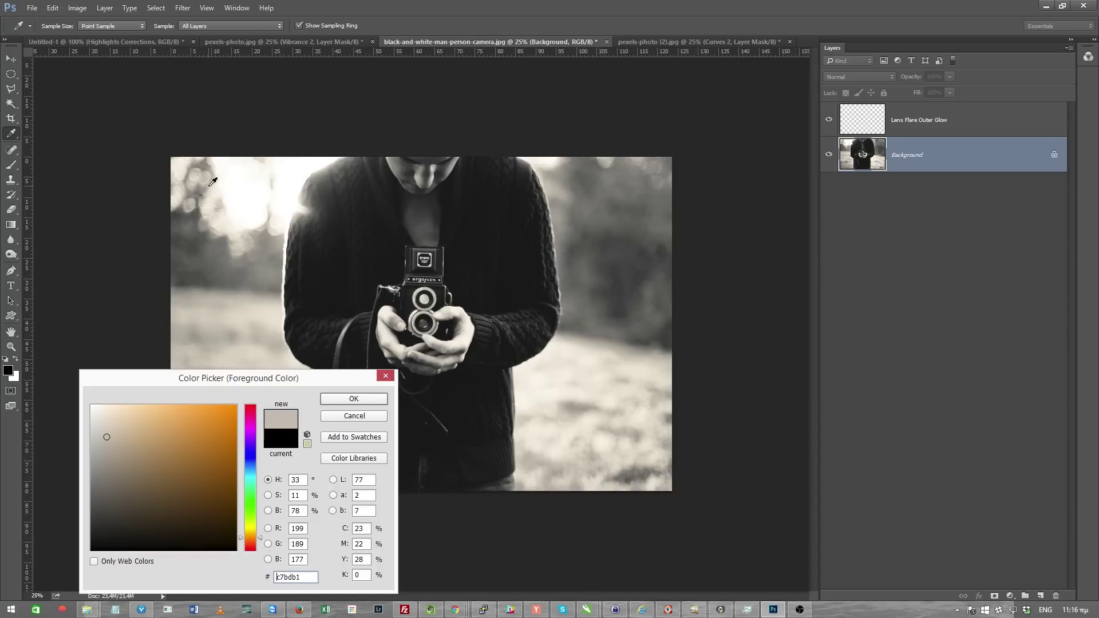
{"action": "left_click", "coordinate": [218, 172]}
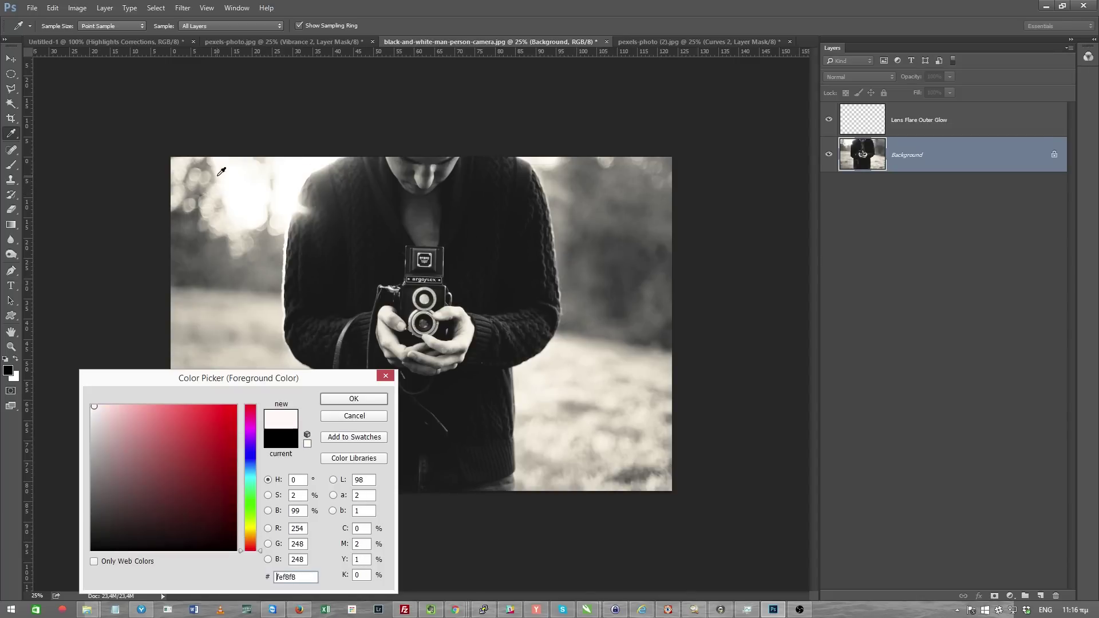
{"action": "left_click", "coordinate": [177, 174]}
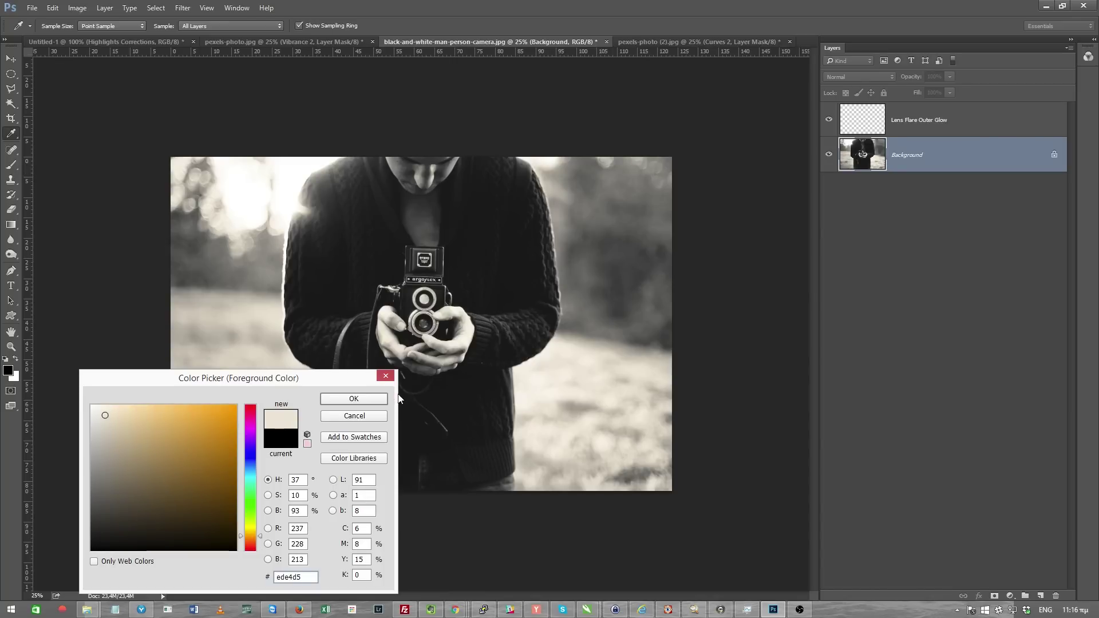
{"action": "left_click", "coordinate": [354, 399]}
{"action": "key", "text": "m"}
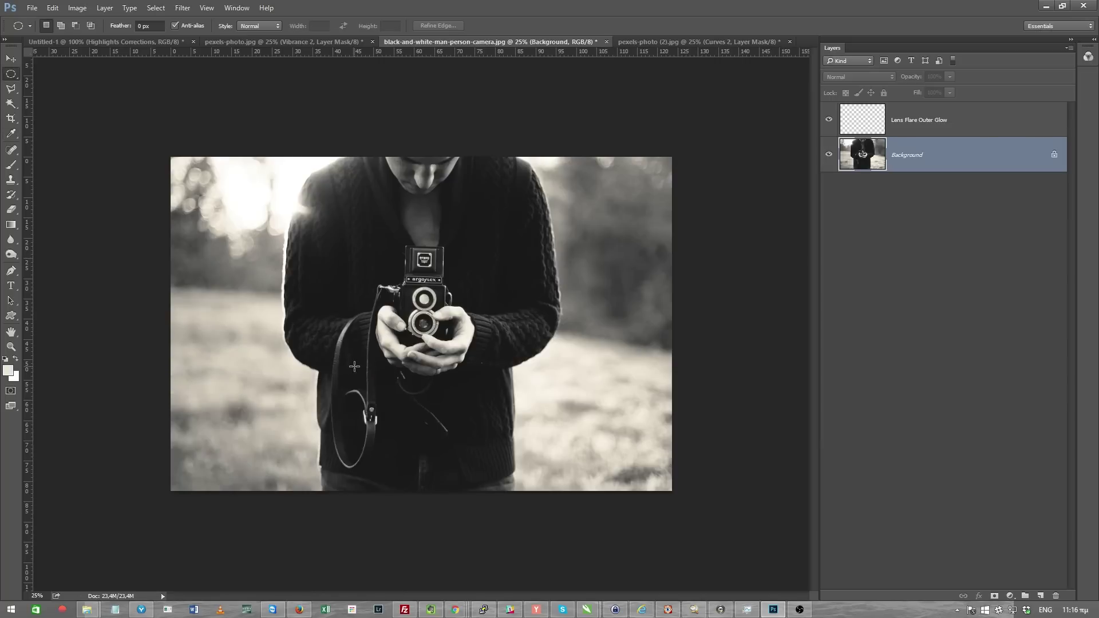
- Switch to the Brush tool and enlarge it to a very large size
{"action": "left_click", "coordinate": [11, 165]}
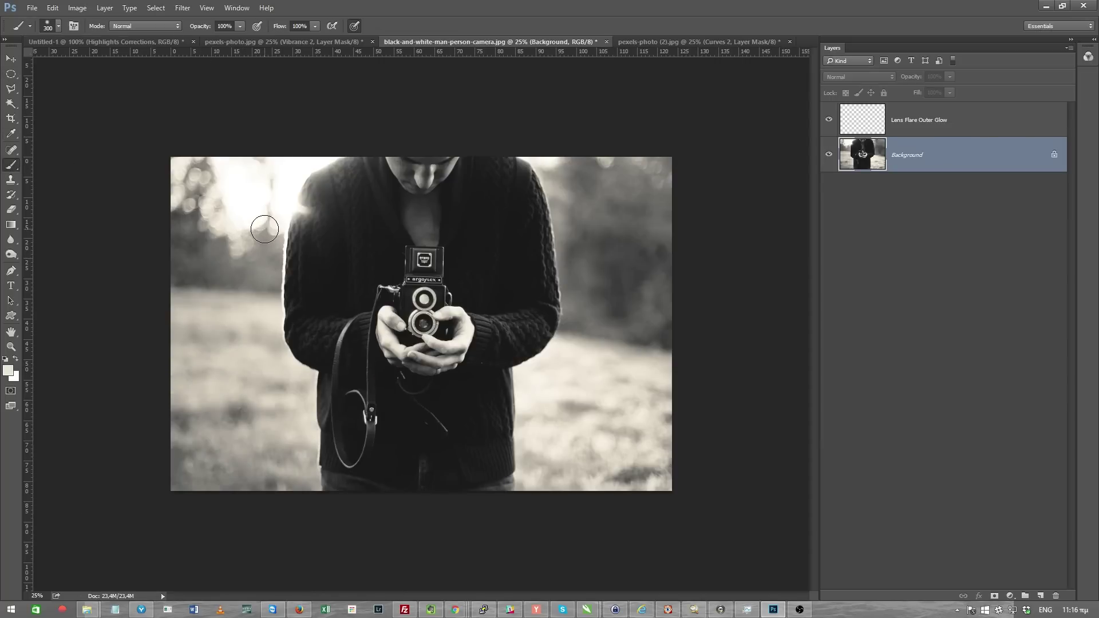
{"action": "key", "text": "bracketright"}
{"action": "key", "text": "bracketright"}
{"action": "key", "text": "bracketright"}
{"action": "key", "text": "bracketright"}
{"action": "key", "text": "bracketright"}
{"action": "key", "text": "bracketright"}
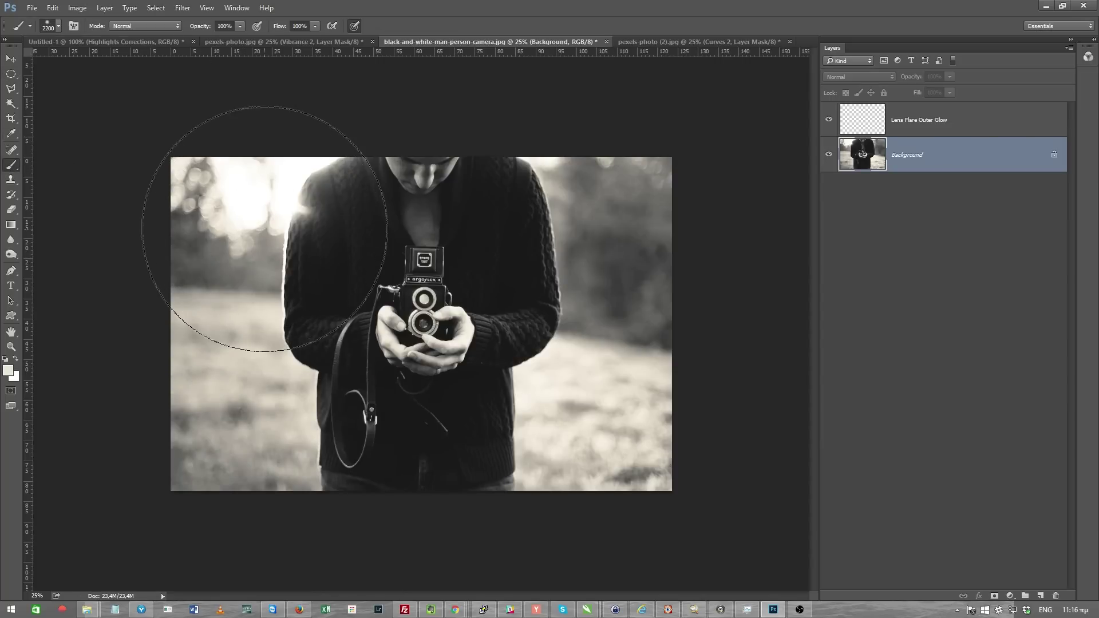
{"action": "key", "text": "bracketright"}
{"action": "key", "text": "bracketright"}
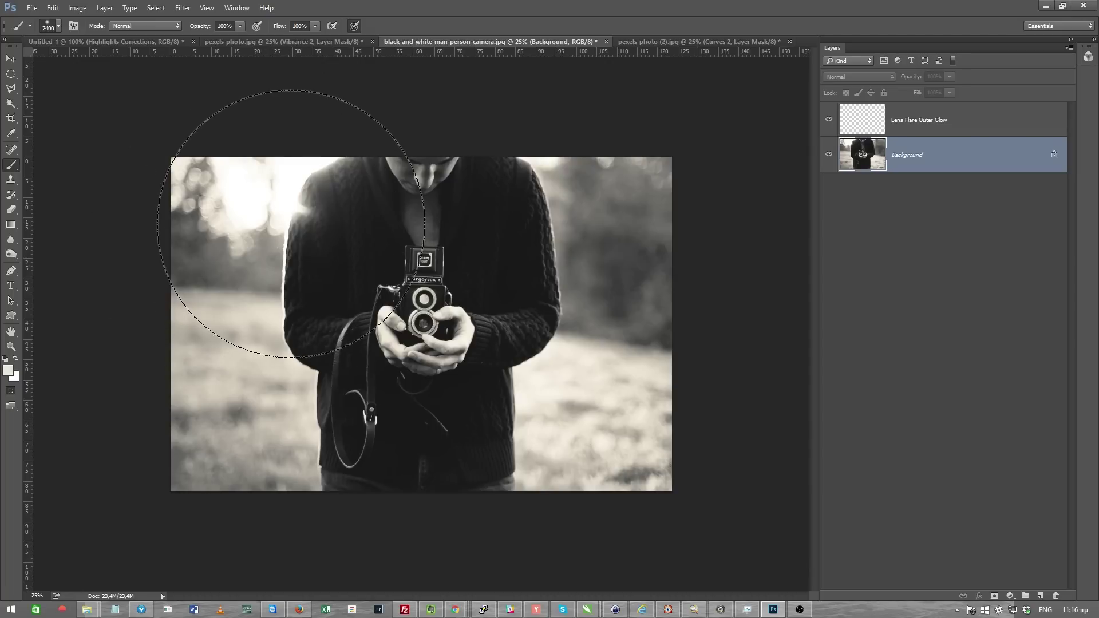
{"action": "key", "text": "bracketright"}
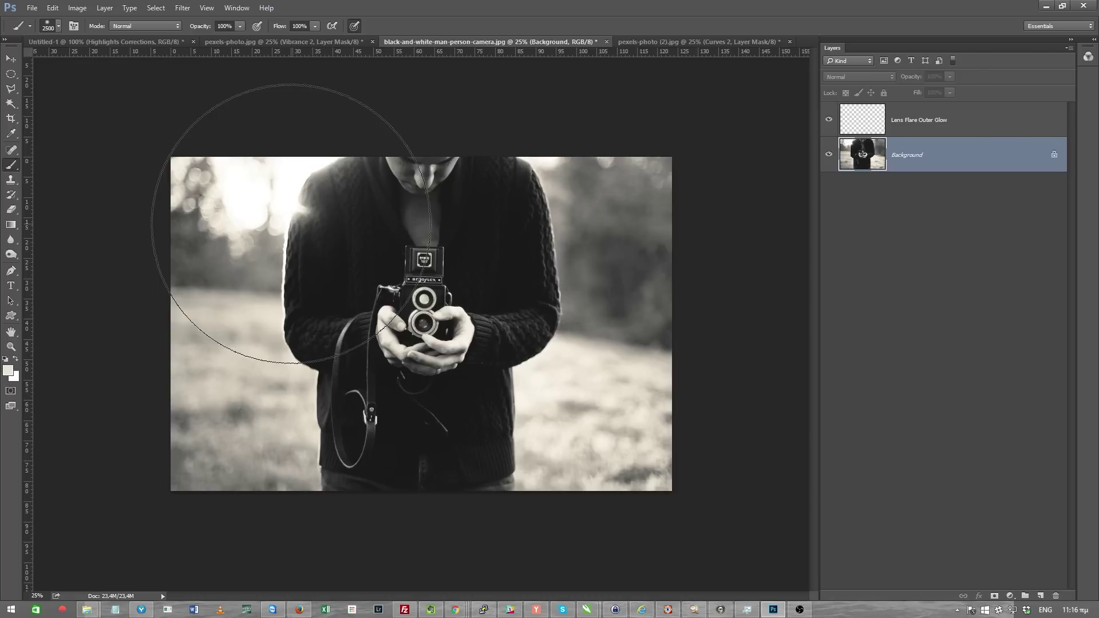
{"action": "key", "text": "bracketleft"}
{"action": "key", "text": "bracketleft"}
{"action": "key", "text": "bracketleft"}
{"action": "key", "text": "bracketleft"}
{"action": "key", "text": "bracketleft"}
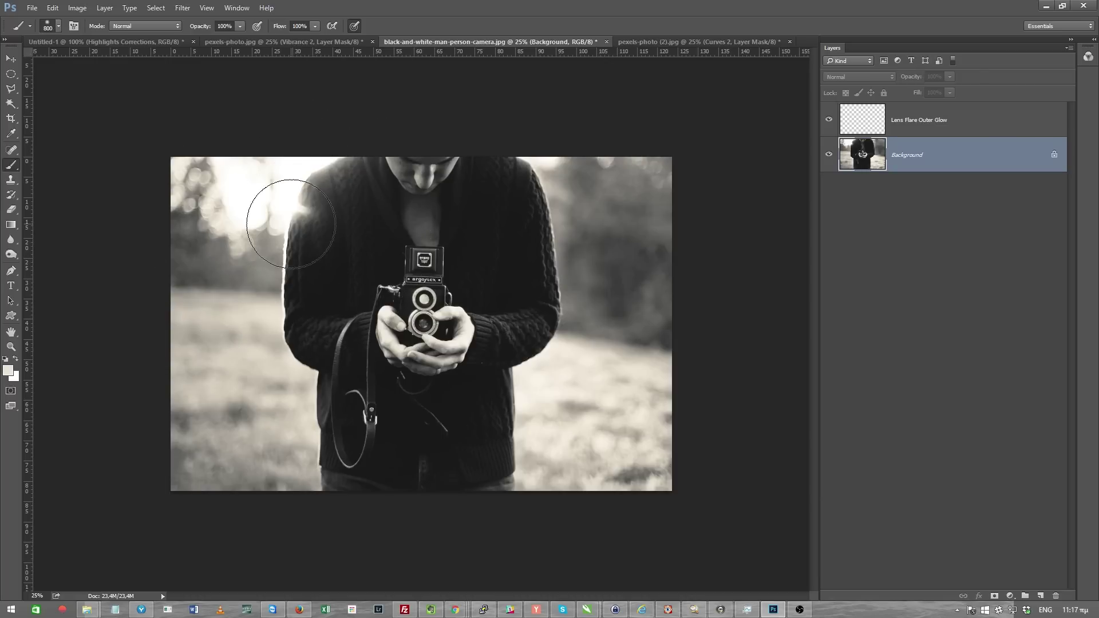
{"action": "key", "text": "bracketleft"}
{"action": "key", "text": "bracketleft"}
{"action": "key", "text": "bracketleft"}
{"action": "key", "text": "bracketright"}
{"action": "key", "text": "bracketright"}
{"action": "key", "text": "bracketright"}
{"action": "key", "text": "bracketright"}
{"action": "key", "text": "bracketright"}
{"action": "key", "text": "bracketright"}
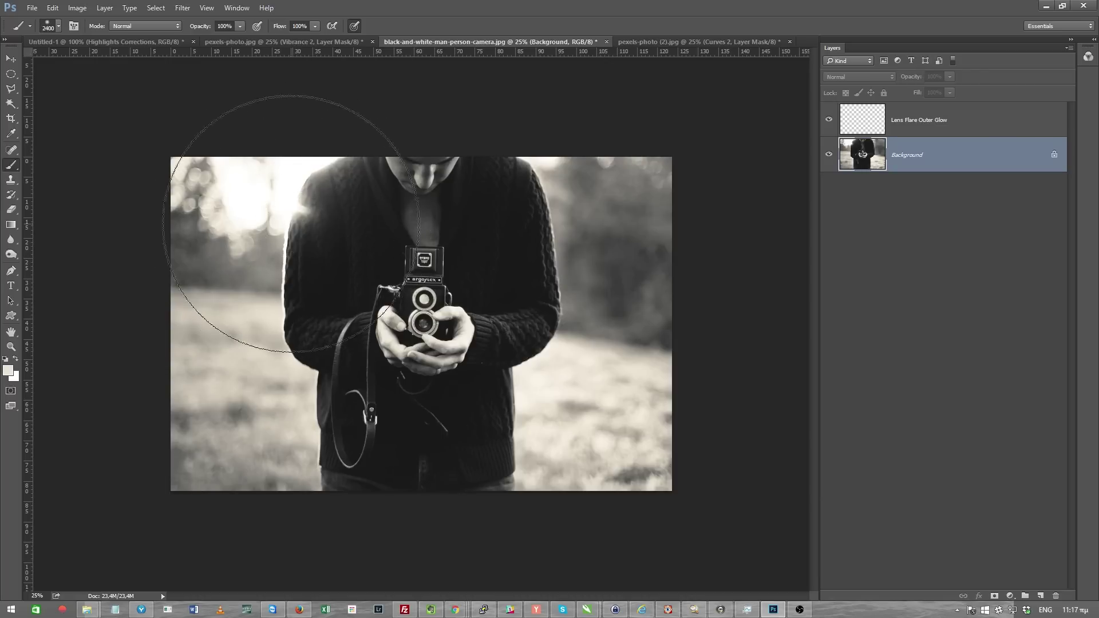
{"action": "key", "text": "bracketright"}
{"action": "key", "text": "bracketright"}
{"action": "key", "text": "bracketright"}
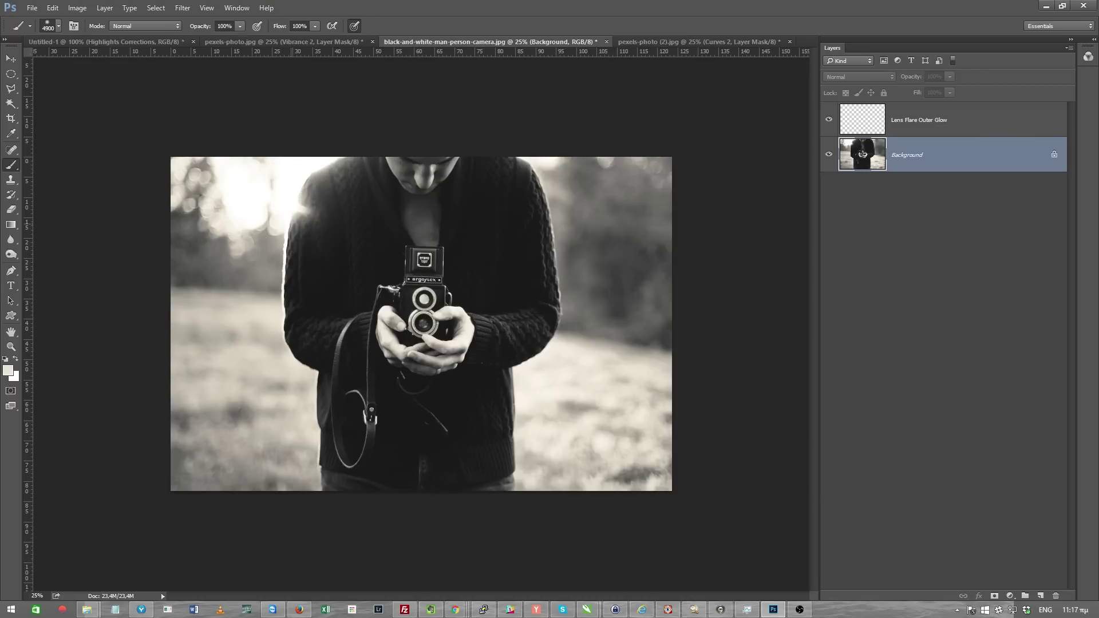
{"action": "key", "text": "bracketleft"}
{"action": "key", "text": "bracketleft"}
{"action": "key", "text": "bracketleft"}
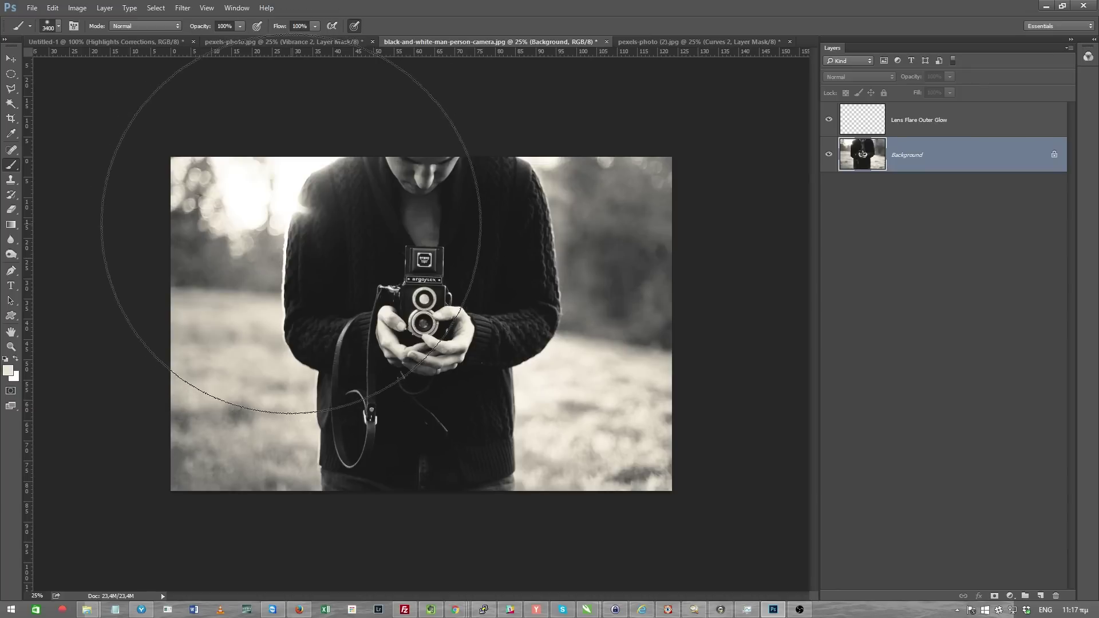
{"action": "key", "text": "bracketleft"}
{"action": "key", "text": "bracketleft"}
{"action": "key", "text": "bracketleft"}
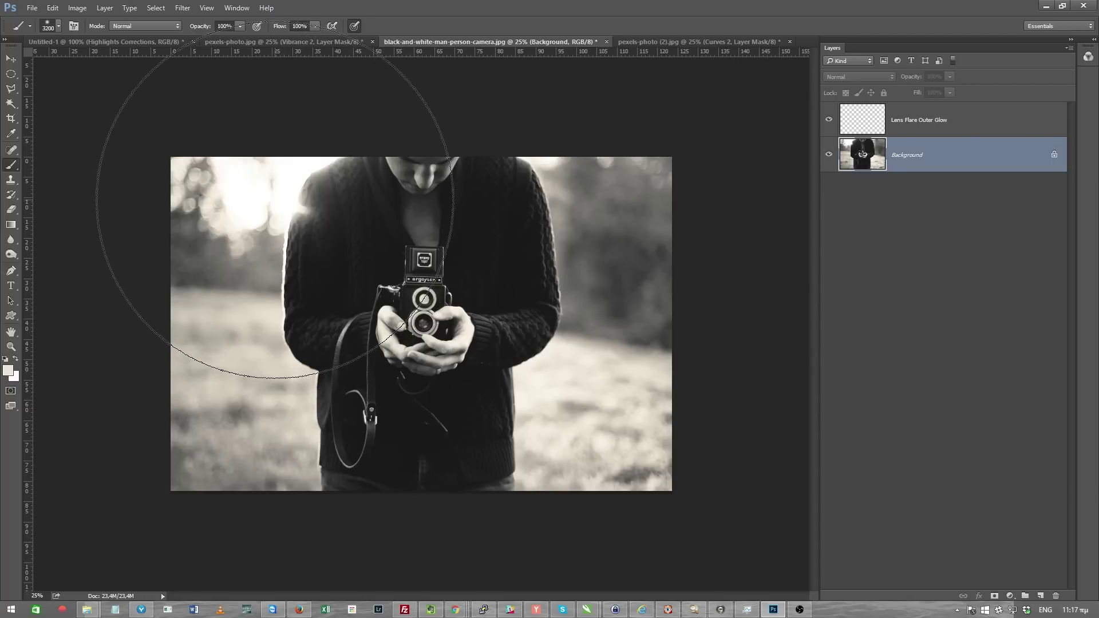
- Paint one big soft beige dab upper-left on Lens Flare Outer Glow, blended Screen
{"action": "left_click", "coordinate": [944, 129]}
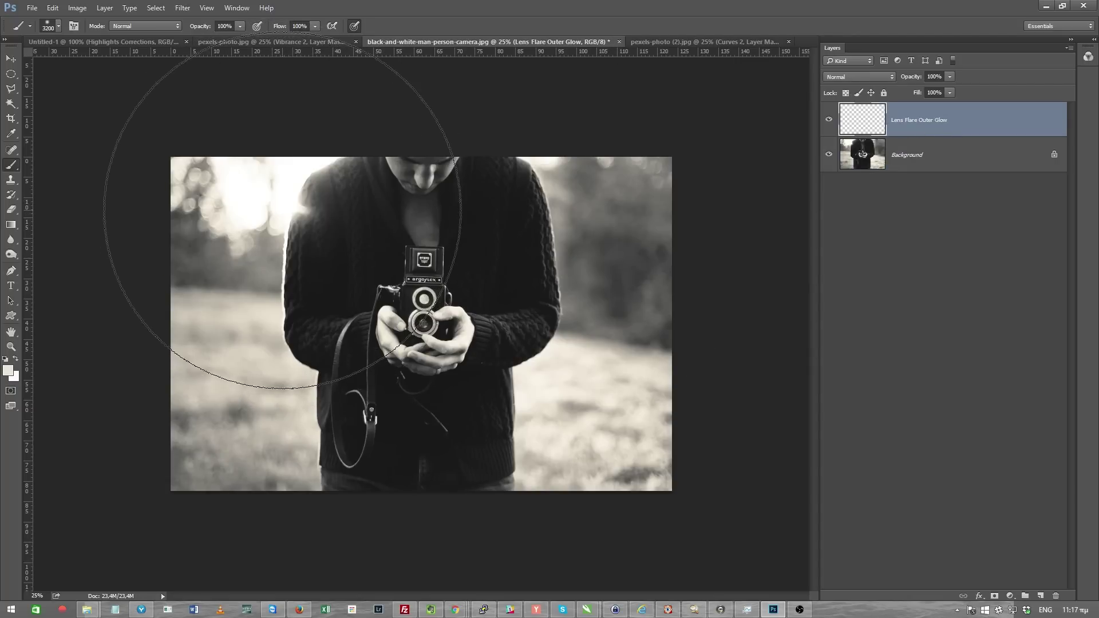
{"action": "left_click", "coordinate": [283, 209]}
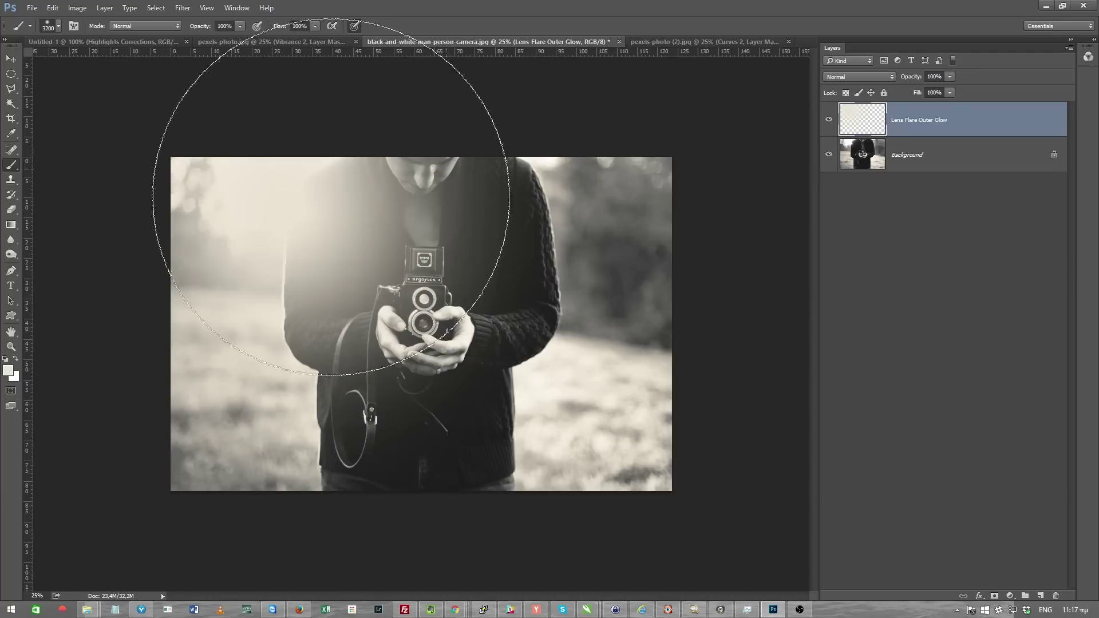
{"action": "left_click", "coordinate": [862, 76]}
{"action": "left_click", "coordinate": [860, 158]}
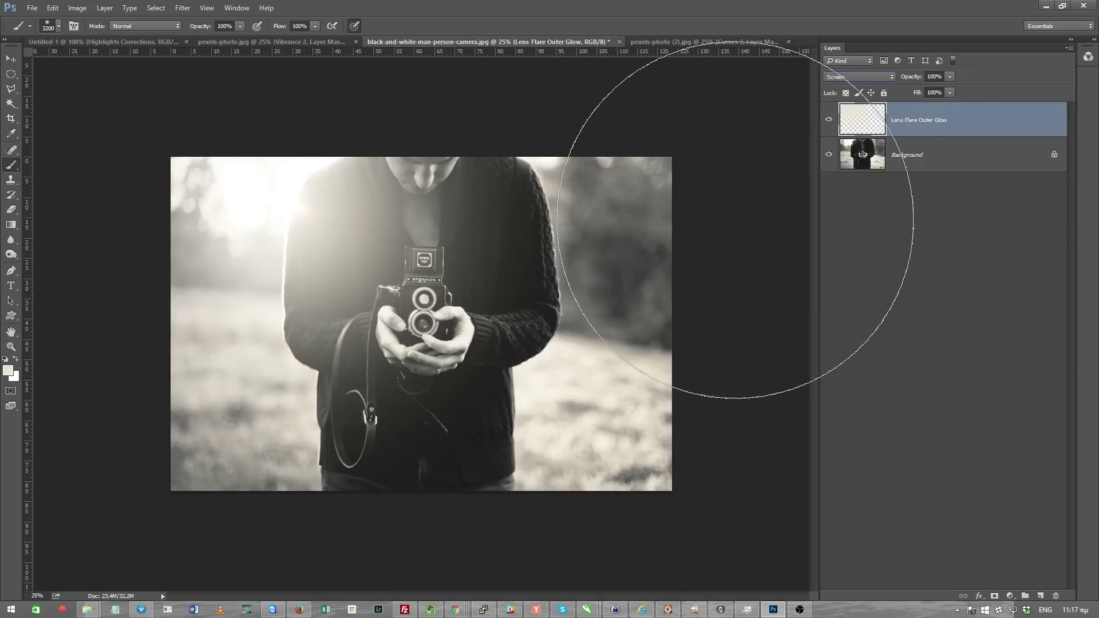
- Compare Soft Light, settle on Screen at 63% opacity, and add another empty layer
{"action": "left_click", "coordinate": [860, 77]}
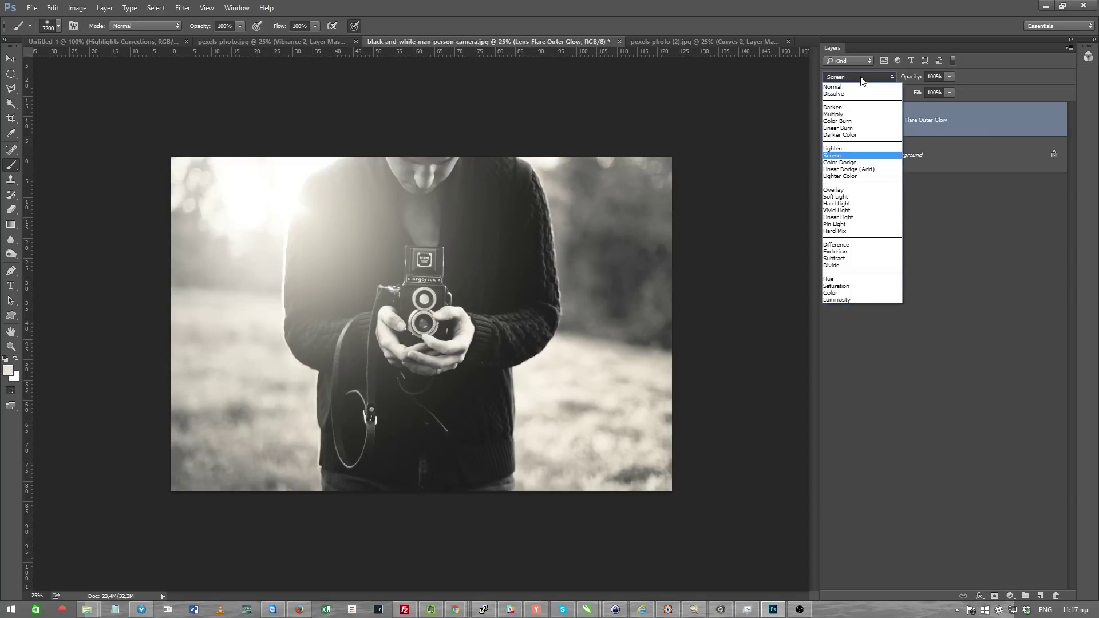
{"action": "left_click", "coordinate": [851, 198]}
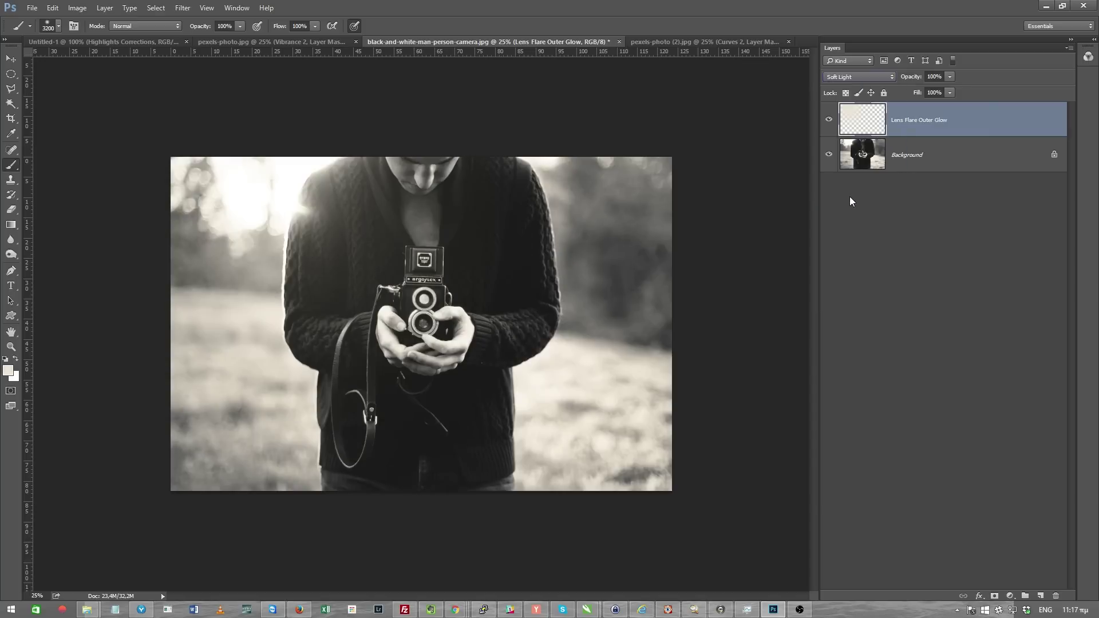
{"action": "left_click", "coordinate": [828, 120]}
{"action": "left_click", "coordinate": [828, 120]}
{"action": "left_click", "coordinate": [856, 78]}
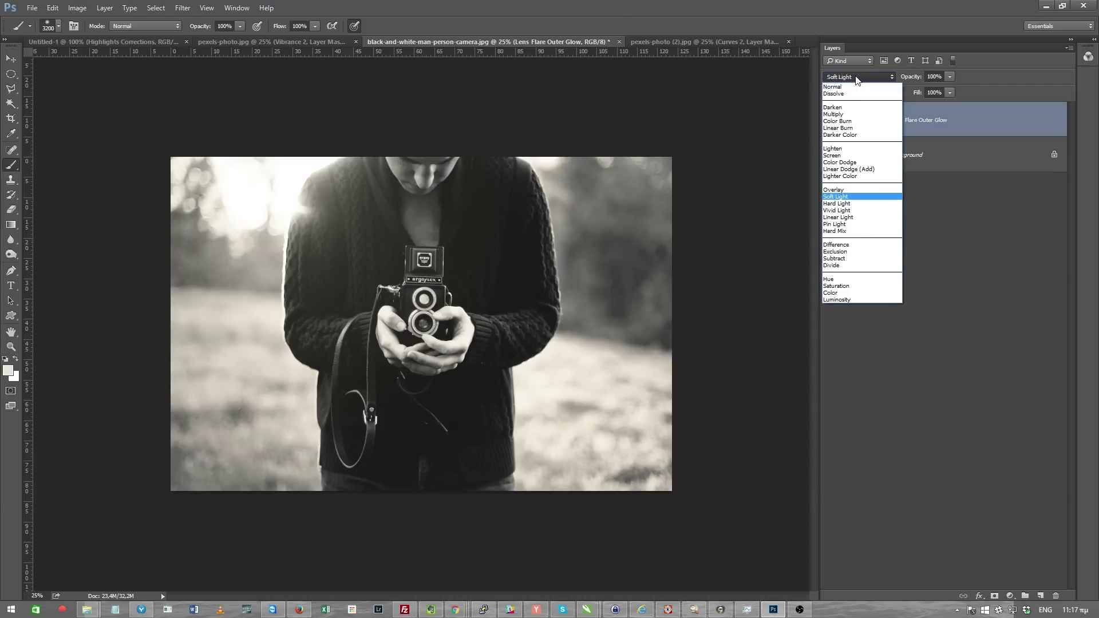
{"action": "left_click", "coordinate": [858, 155]}
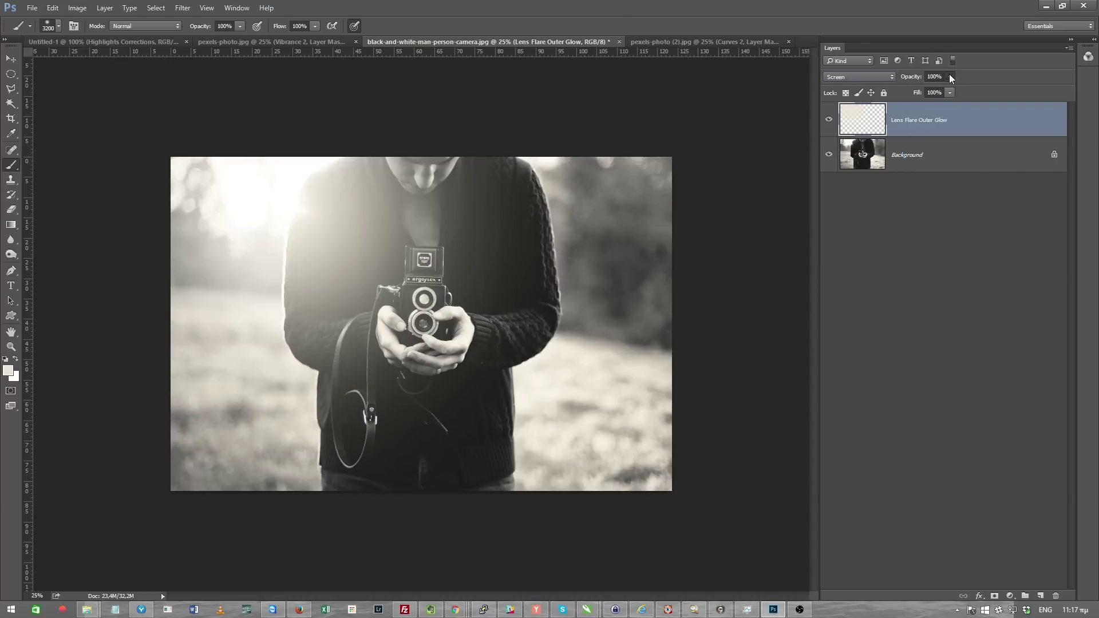
{"action": "left_click_drag", "start_coordinate": [951, 78], "coordinate": [928, 91]}
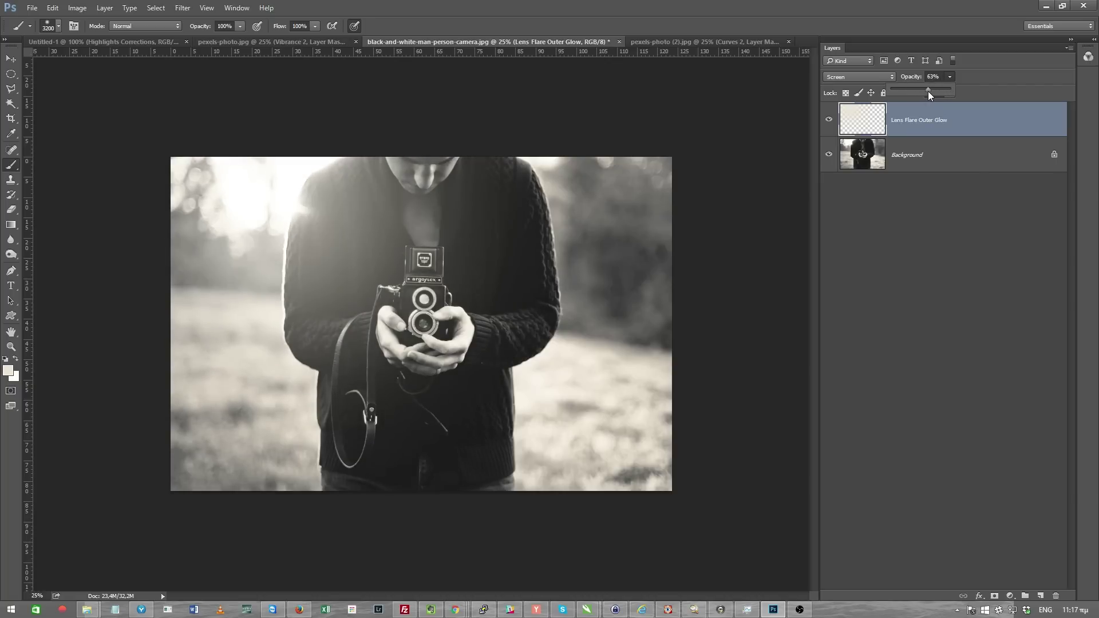
{"action": "left_click", "coordinate": [1040, 595]}
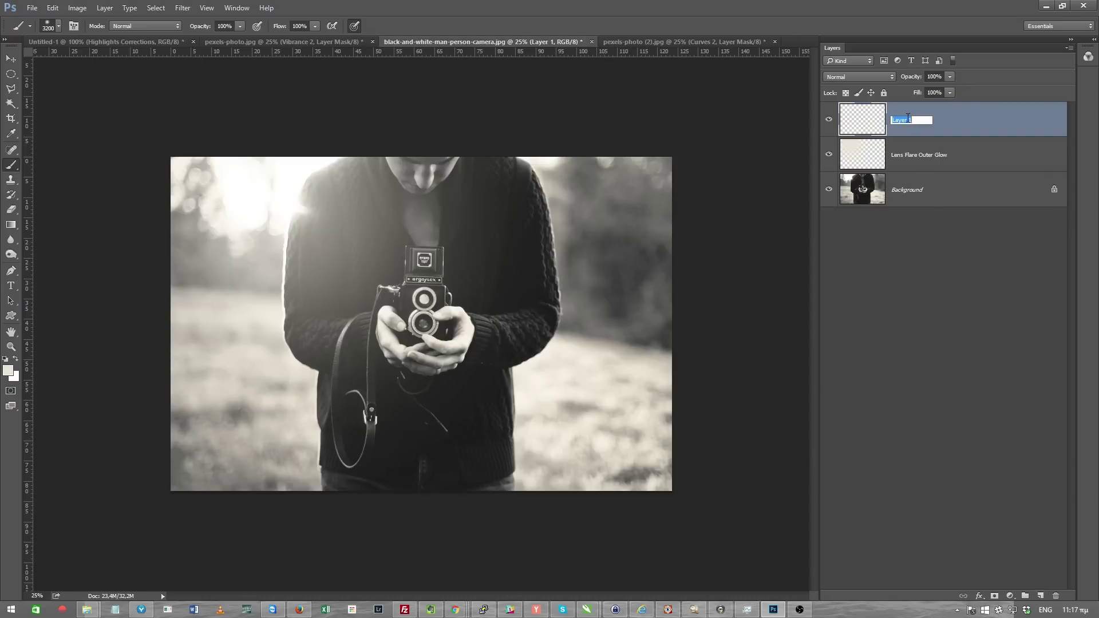
- Name the new layer 'Lens Flare Core' and paint a smaller soft dab upper-left
{"action": "type", "text": "Lens F"}
{"action": "type", "text": "lare "}
{"action": "type", "text": "Core"}
{"action": "key", "text": "Return"}
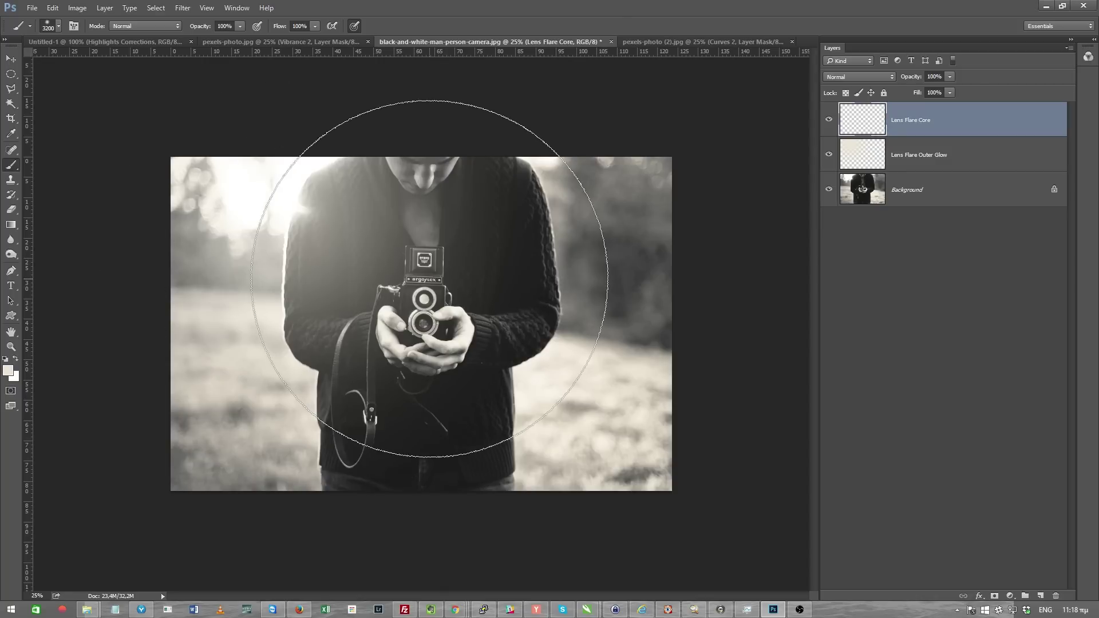
{"action": "key", "text": "bracketleft"}
{"action": "key", "text": "bracketleft"}
{"action": "key", "text": "bracketleft"}
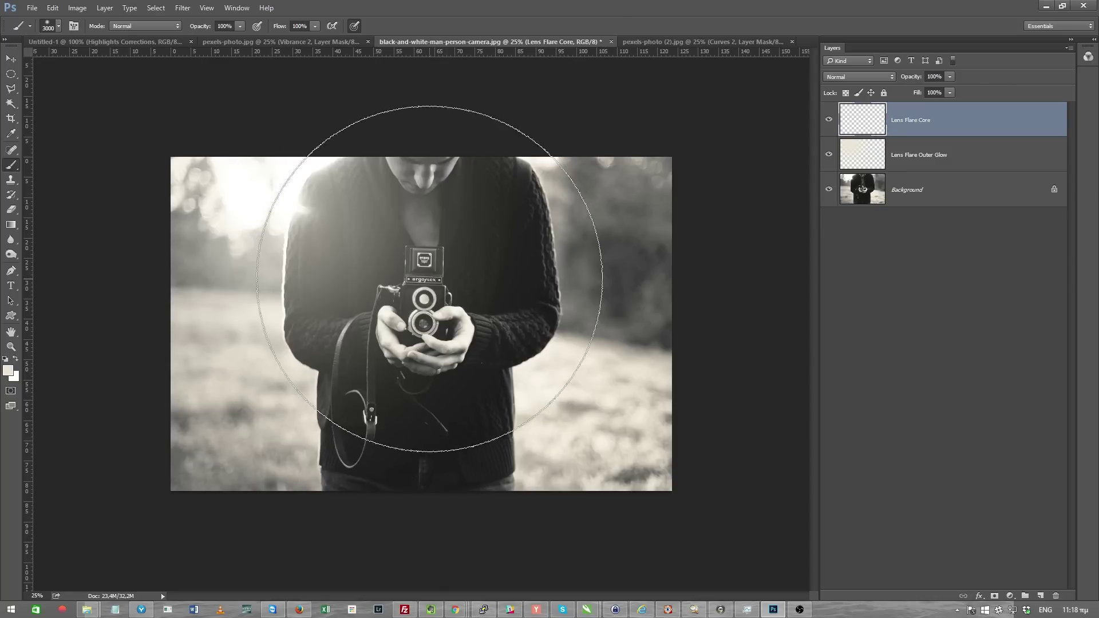
{"action": "key", "text": "bracketleft"}
{"action": "key", "text": "bracketleft"}
{"action": "key", "text": "bracketleft"}
{"action": "key", "text": "bracketleft"}
{"action": "key", "text": "bracketleft"}
{"action": "key", "text": "bracketleft"}
{"action": "key", "text": "bracketleft"}
{"action": "key", "text": "bracketleft"}
{"action": "key", "text": "bracketleft"}
{"action": "key", "text": "bracketleft"}
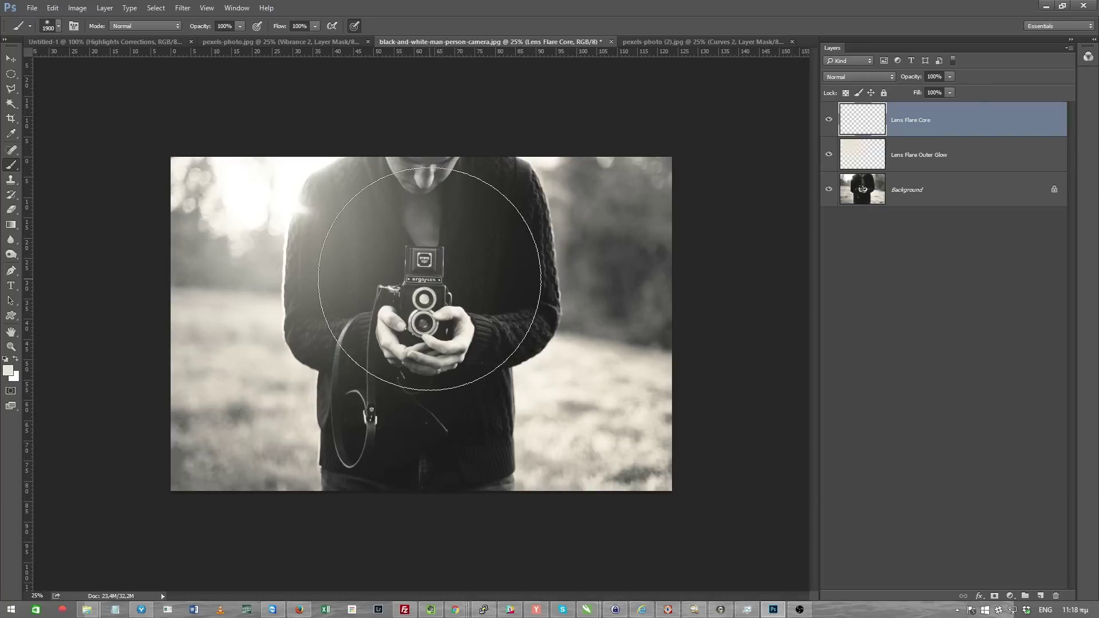
{"action": "key", "text": "bracketleft"}
{"action": "key", "text": "bracketleft"}
{"action": "key", "text": "bracketleft"}
{"action": "key", "text": "bracketleft"}
{"action": "key", "text": "bracketleft"}
{"action": "key", "text": "bracketleft"}
{"action": "key", "text": "bracketleft"}
{"action": "key", "text": "bracketleft"}
{"action": "key", "text": "bracketleft"}
{"action": "key", "text": "bracketleft"}
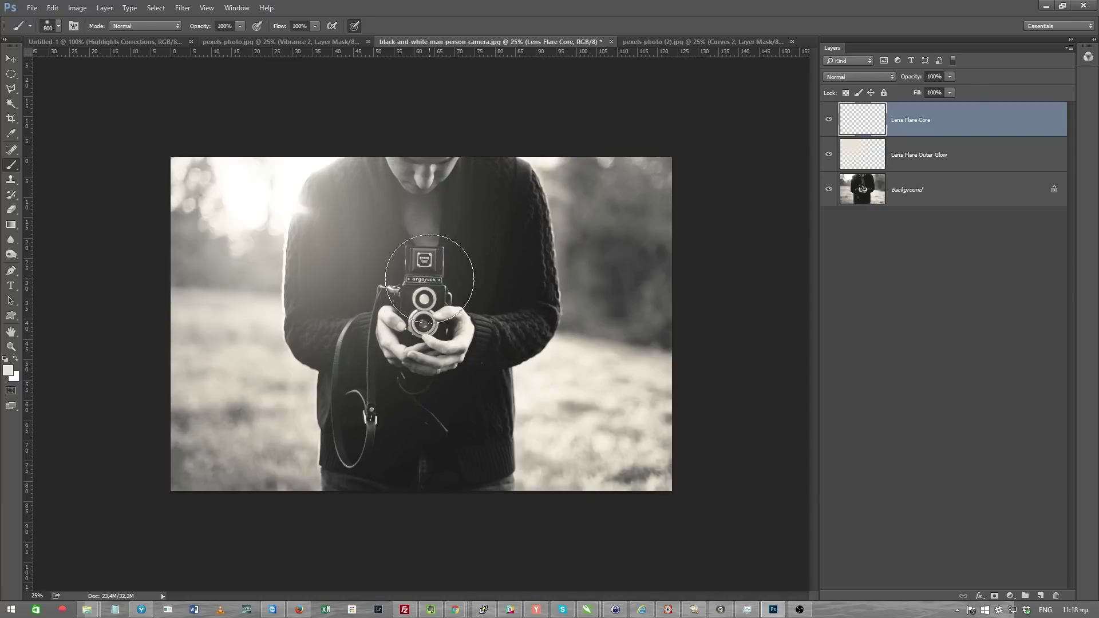
{"action": "key", "text": "bracketleft"}
{"action": "key", "text": "bracketleft"}
{"action": "key", "text": "bracketright"}
{"action": "key", "text": "bracketright"}
{"action": "key", "text": "bracketright"}
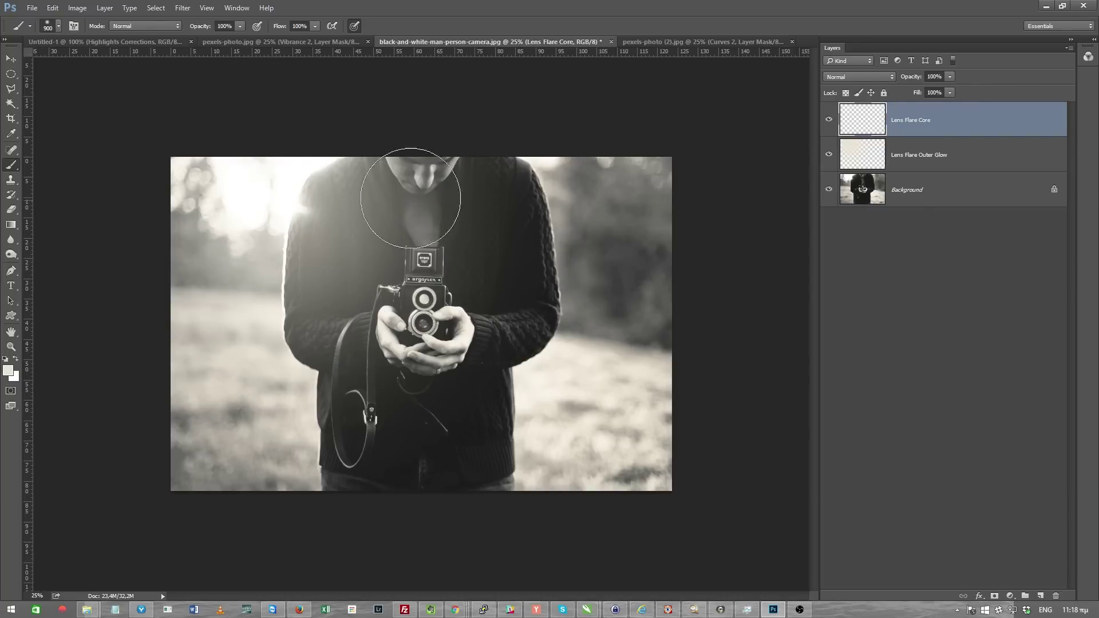
{"action": "left_click", "coordinate": [295, 206]}
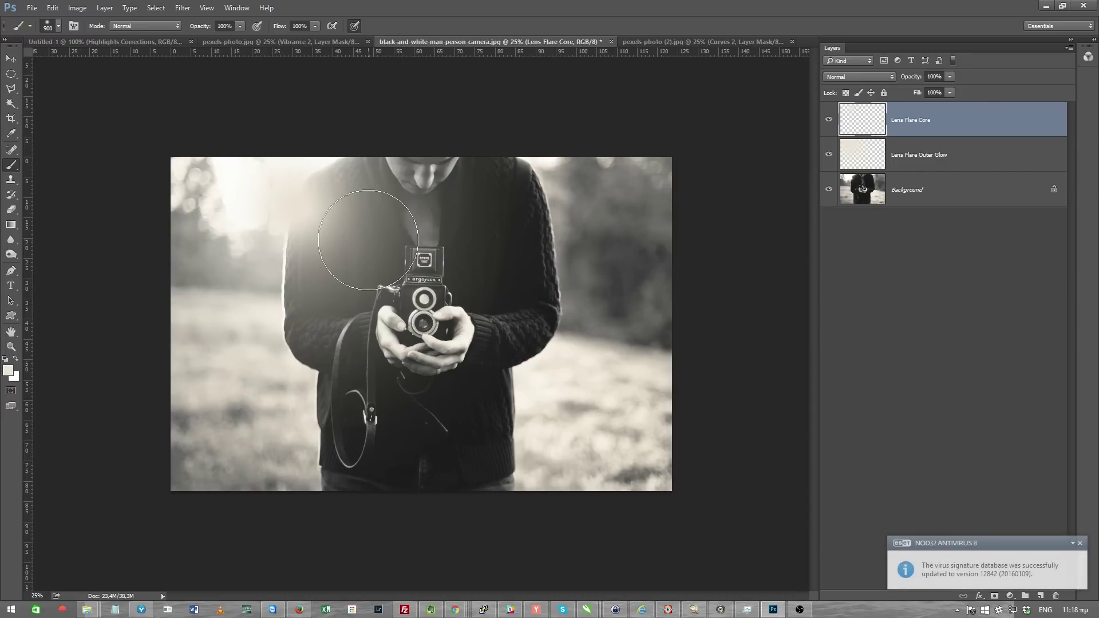
- Blend Lens Flare Core in Screen mode, compare its visibility, and add another empty layer
{"action": "left_click", "coordinate": [1079, 543]}
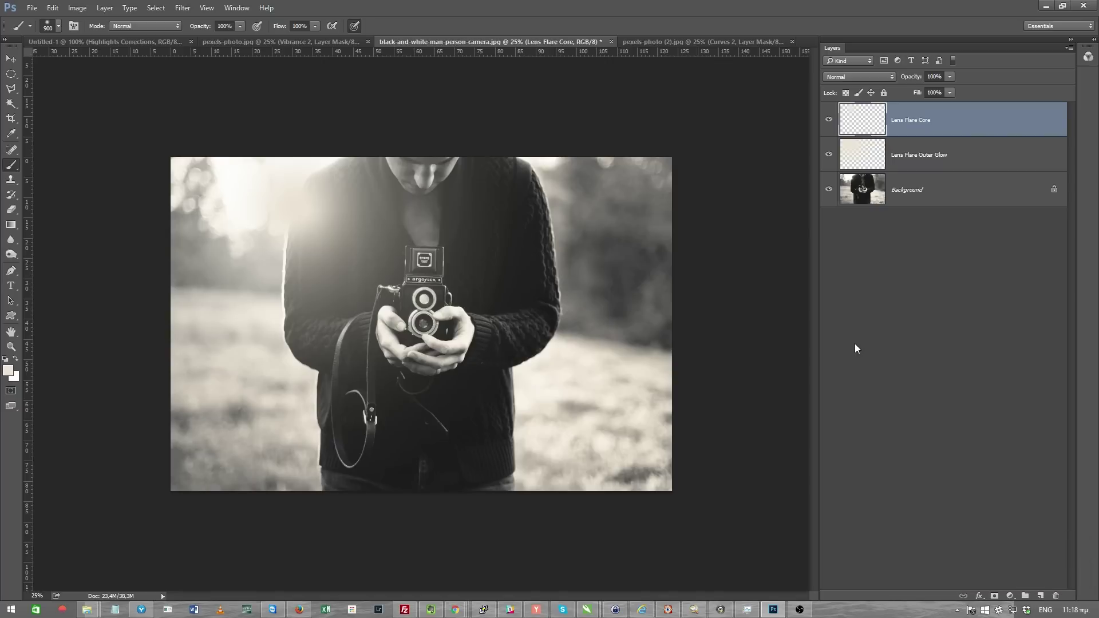
{"action": "left_click", "coordinate": [857, 81]}
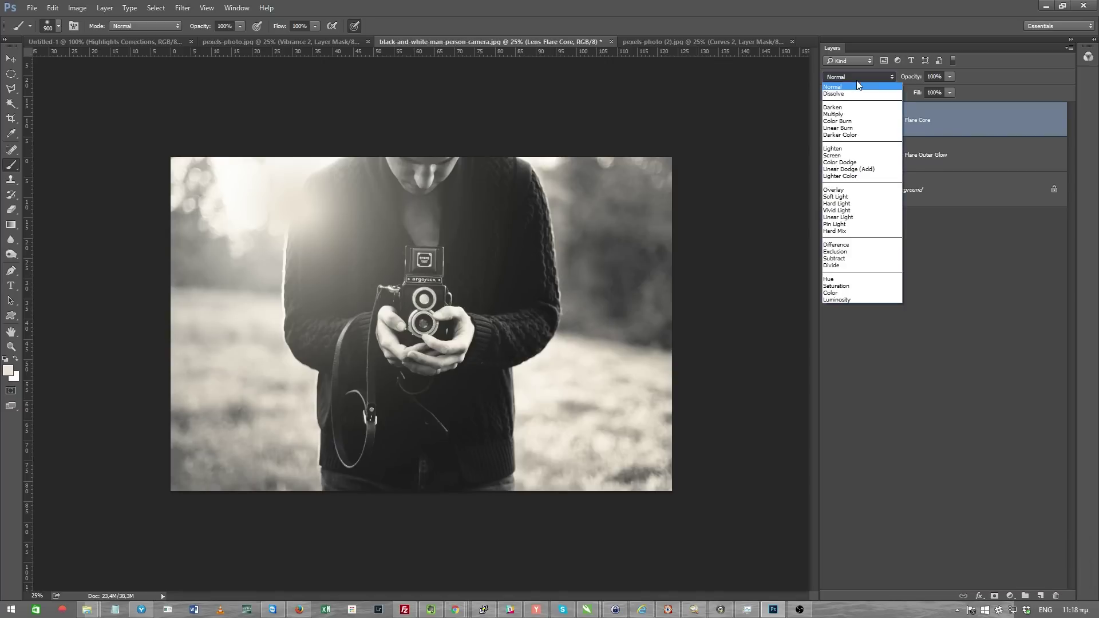
{"action": "left_click", "coordinate": [844, 155]}
{"action": "left_click", "coordinate": [828, 119]}
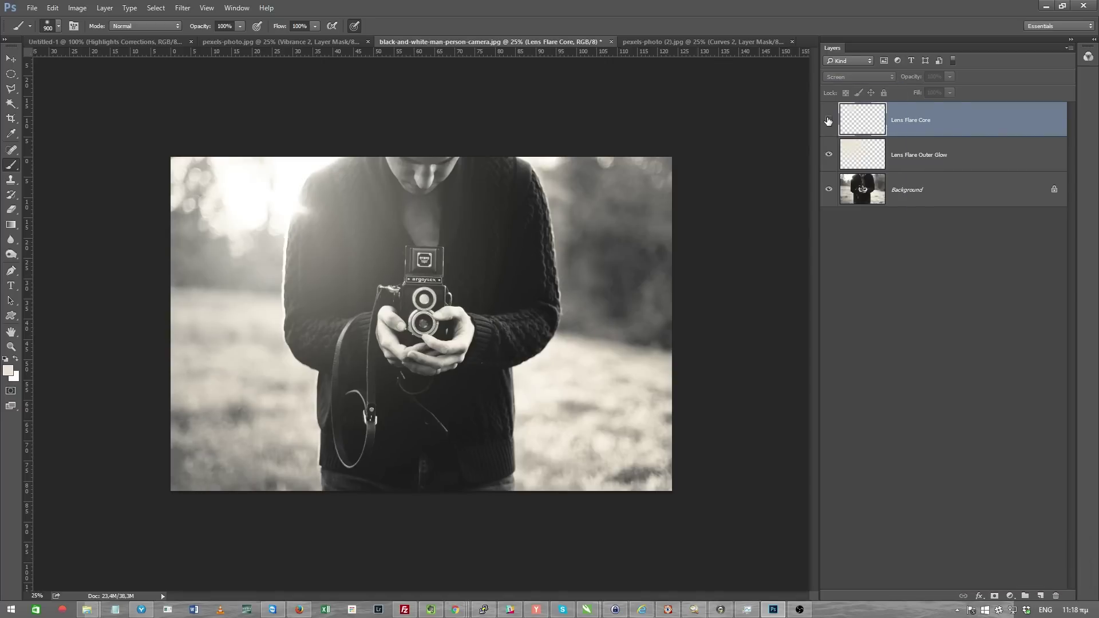
{"action": "left_click", "coordinate": [828, 119]}
{"action": "left_click", "coordinate": [827, 120]}
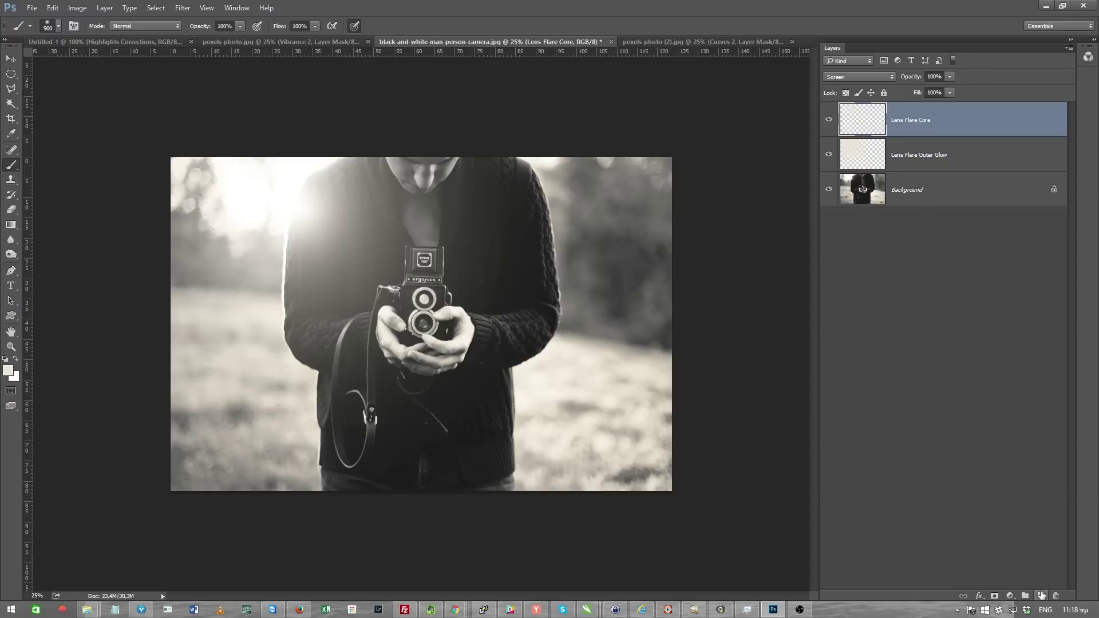
{"action": "left_click", "coordinate": [1040, 596]}
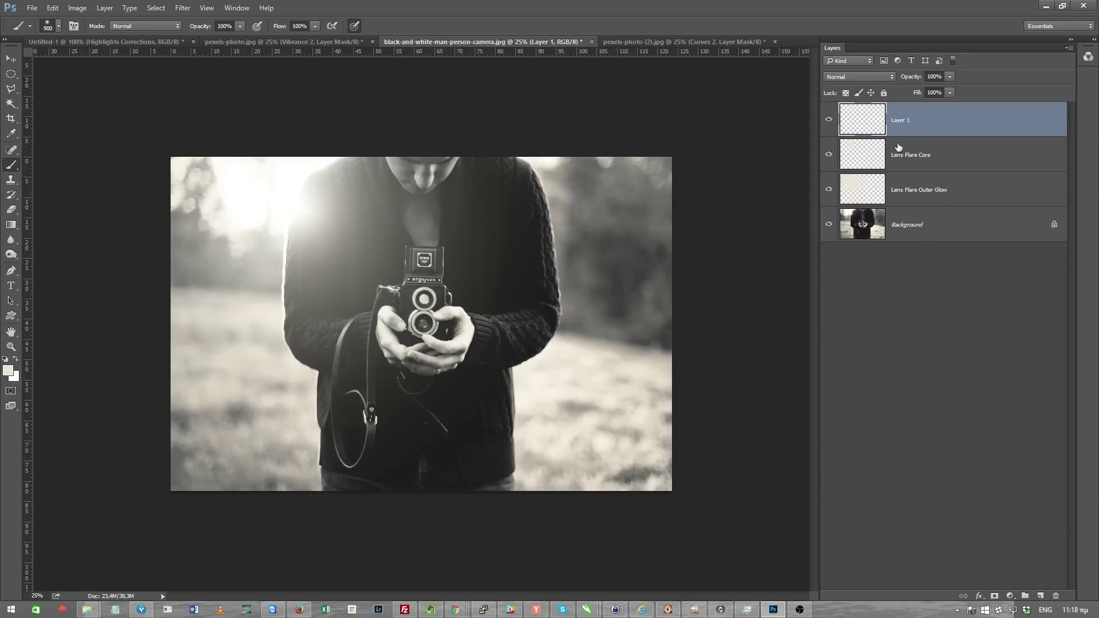
- Rename the new layer 'Lens FLare Ray' and enlarge the brush two steps
{"action": "double_click", "coordinate": [902, 120]}
{"action": "type", "text": "Lens FLare R"}
{"action": "type", "text": "ay"}
{"action": "key", "text": "Return"}
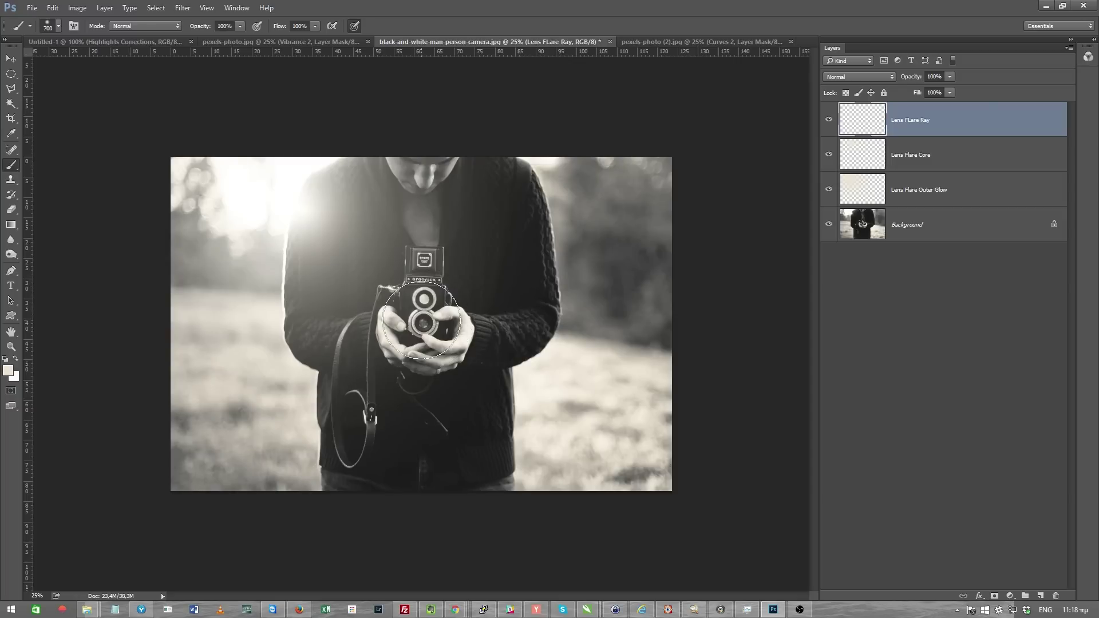
{"action": "key", "text": "bracketright"}
{"action": "key", "text": "bracketright"}
{"action": "key", "text": "bracketright"}
{"action": "key", "text": "bracketright"}
{"action": "key", "text": "bracketright"}
{"action": "key", "text": "bracketright"}
{"action": "key", "text": "bracketright"}
{"action": "key", "text": "bracketright"}
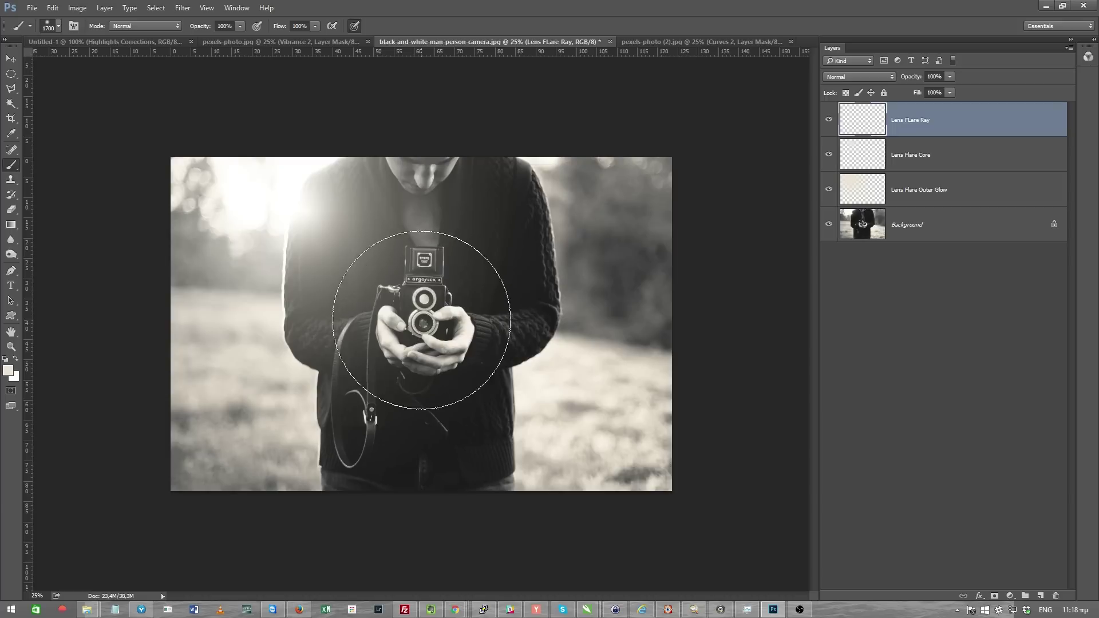
{"action": "key", "text": "bracketright"}
{"action": "key", "text": "bracketright"}
{"action": "key", "text": "bracketright"}
{"action": "key", "text": "bracketright"}
{"action": "key", "text": "bracketright"}
{"action": "key", "text": "bracketright"}
{"action": "key", "text": "bracketright"}
{"action": "key", "text": "bracketright"}
{"action": "key", "text": "bracketright"}
{"action": "key", "text": "bracketright"}
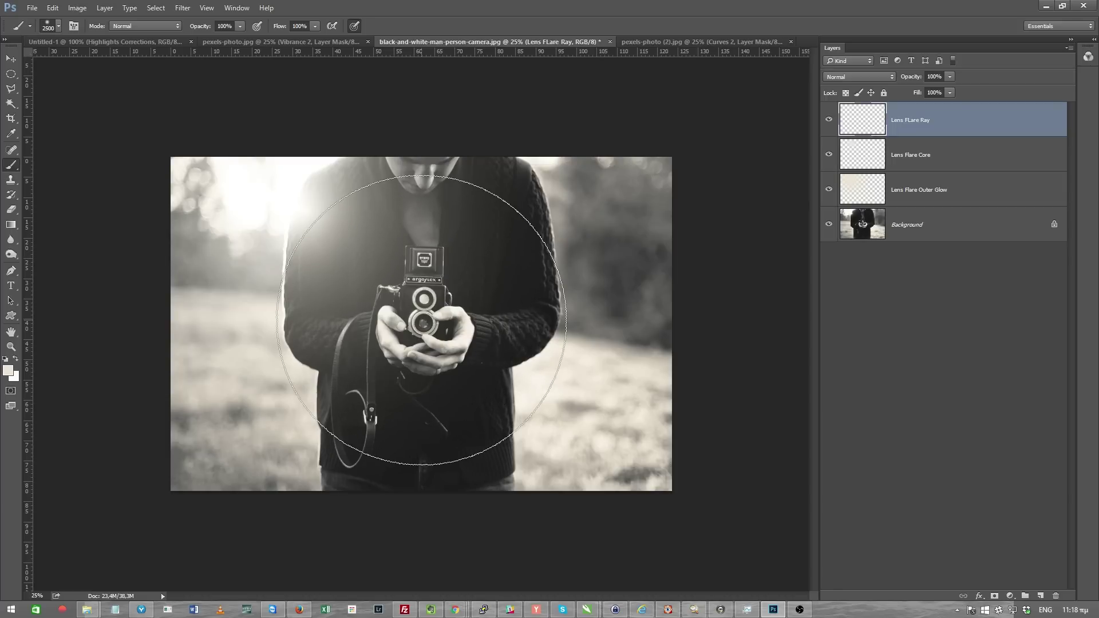
- Paint a large soft dab over the camera and squash it into a thin horizontal band
{"action": "key", "text": "bracketleft"}
{"action": "key", "text": "bracketleft"}
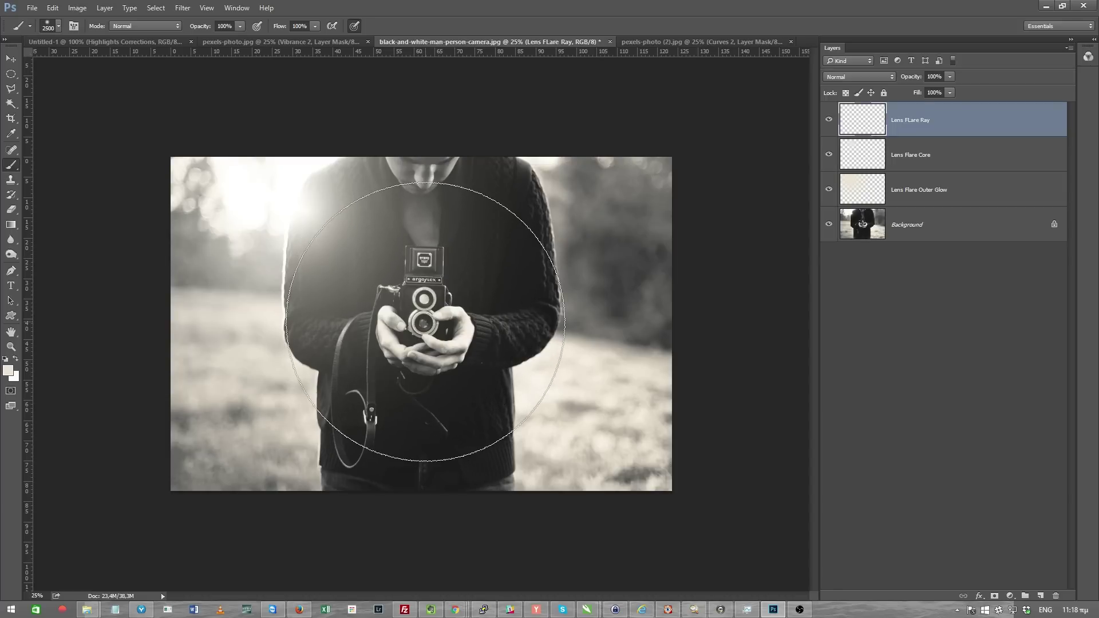
{"action": "left_click", "coordinate": [426, 322]}
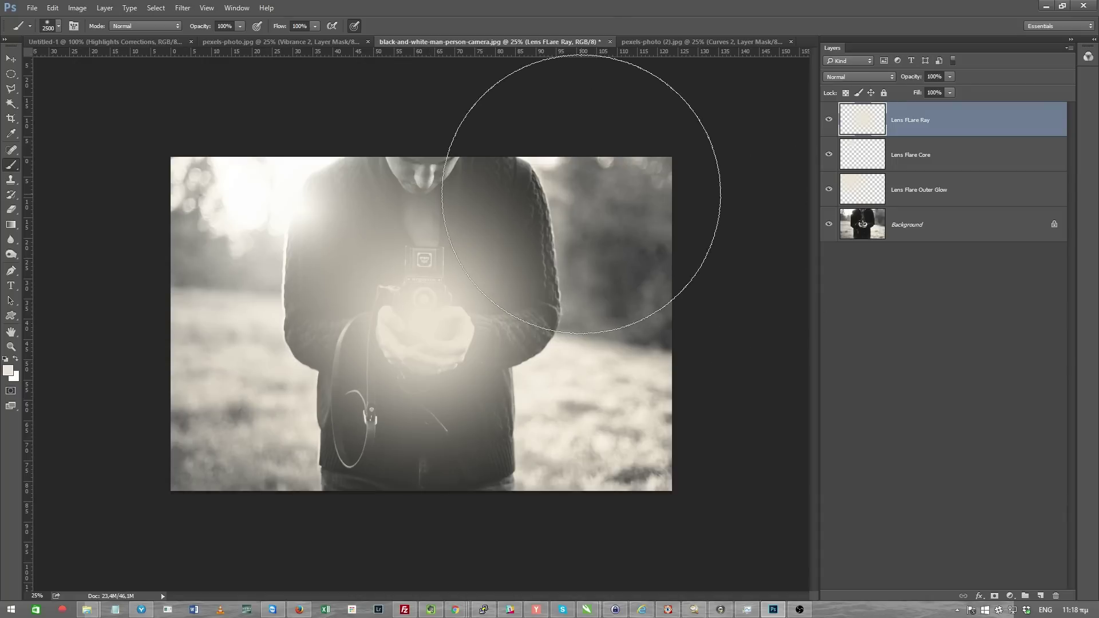
{"action": "key", "text": "ctrl+t"}
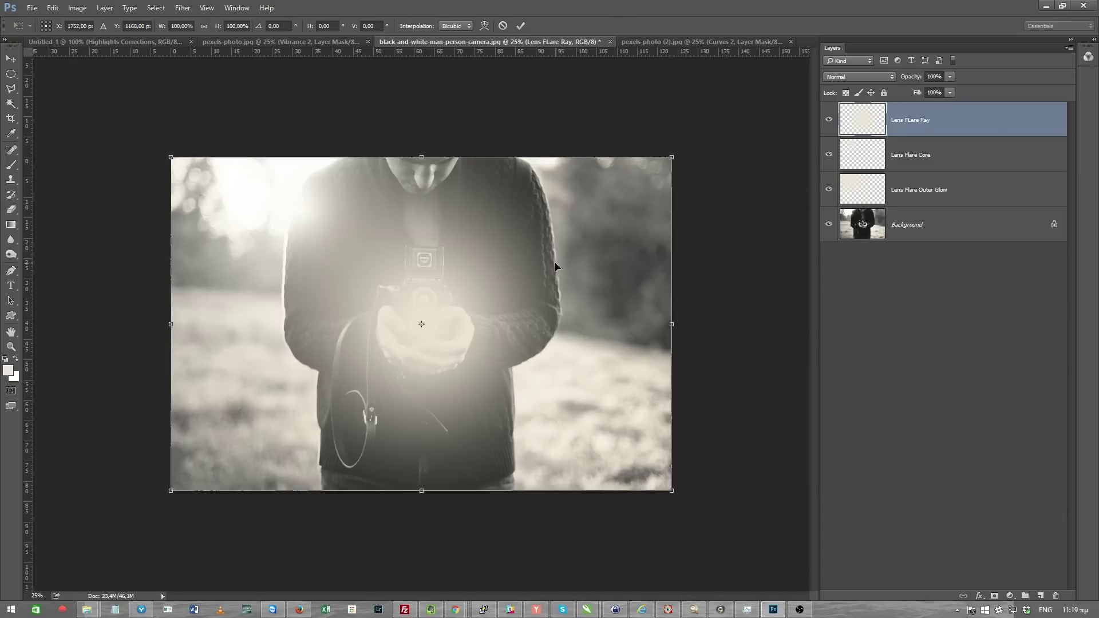
{"action": "mouse_move", "coordinate": [422, 157]}
{"action": "left_mouse_down"}
{"action": "mouse_move", "coordinate": [435, 483]}
{"action": "mouse_move", "coordinate": [444, 252]}
{"action": "mouse_move", "coordinate": [454, 399]}
{"action": "left_mouse_up"}
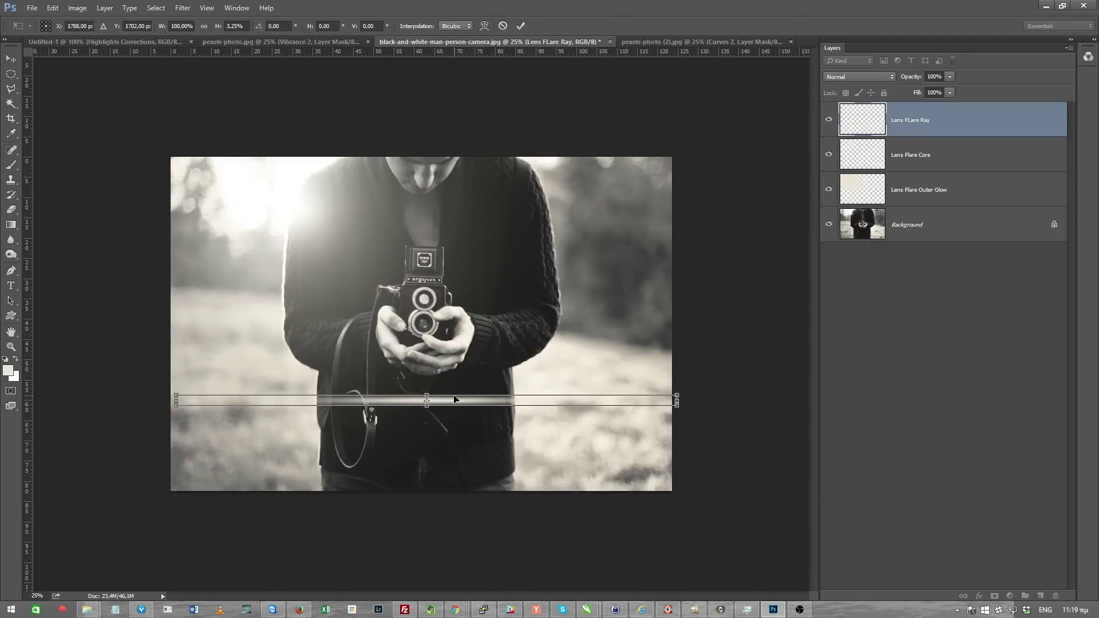
{"action": "key", "text": "Return"}
{"action": "key", "text": "b"}
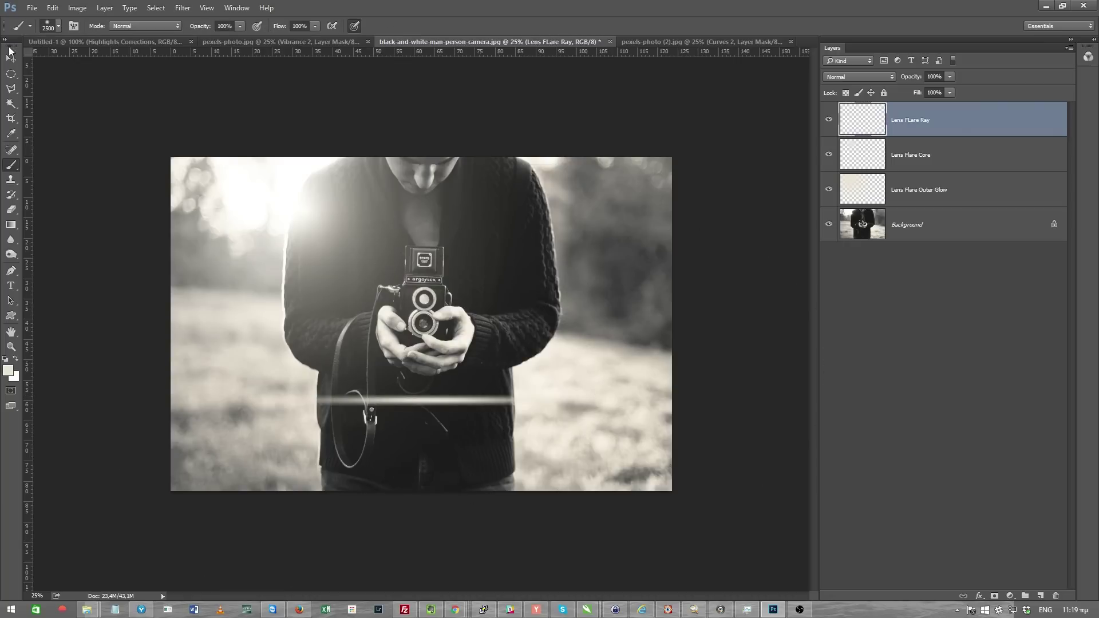
- Move the flare band up toward the top-left of the photo
{"action": "left_click_drag", "start_coordinate": [9, 51], "coordinate": [9, 64]}
{"action": "key", "text": "v"}
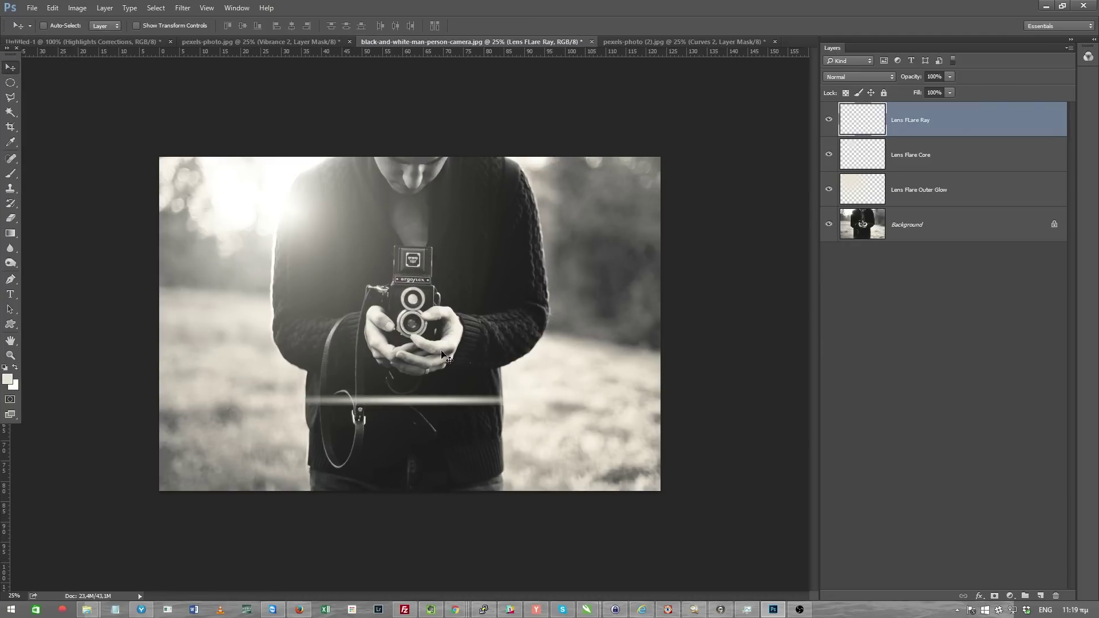
{"action": "mouse_move", "coordinate": [442, 355]}
{"action": "left_mouse_down"}
{"action": "mouse_move", "coordinate": [447, 215]}
{"action": "mouse_move", "coordinate": [272, 186]}
{"action": "mouse_move", "coordinate": [294, 197]}
{"action": "left_mouse_up"}
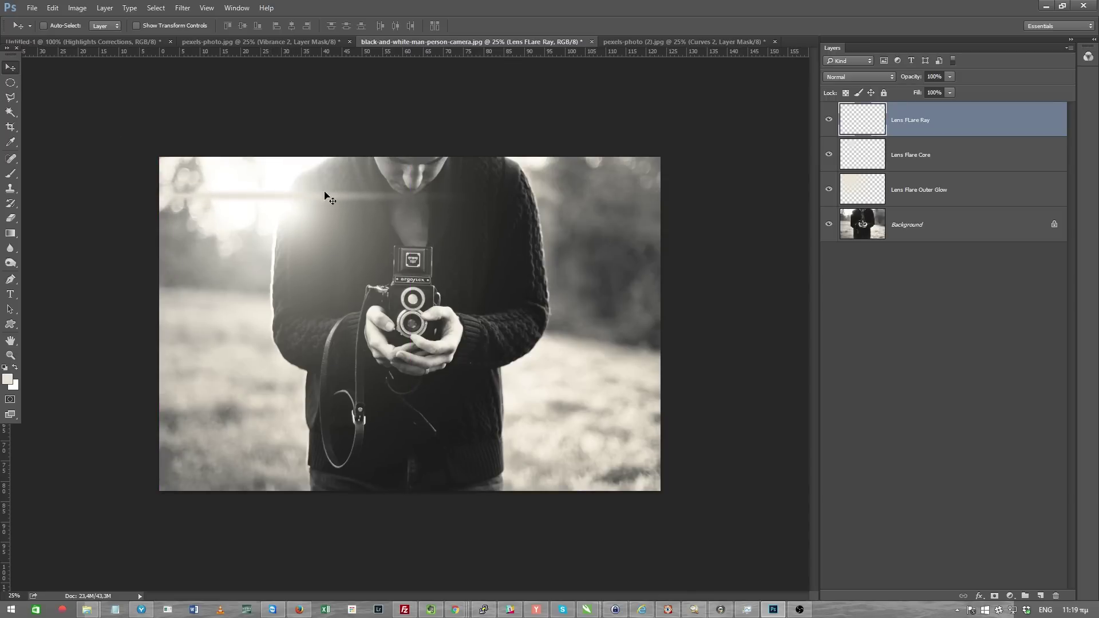
- Set Lens FLare Ray to Screen blending and apply a Gaussian Blur to the streak
{"action": "left_click", "coordinate": [855, 76]}
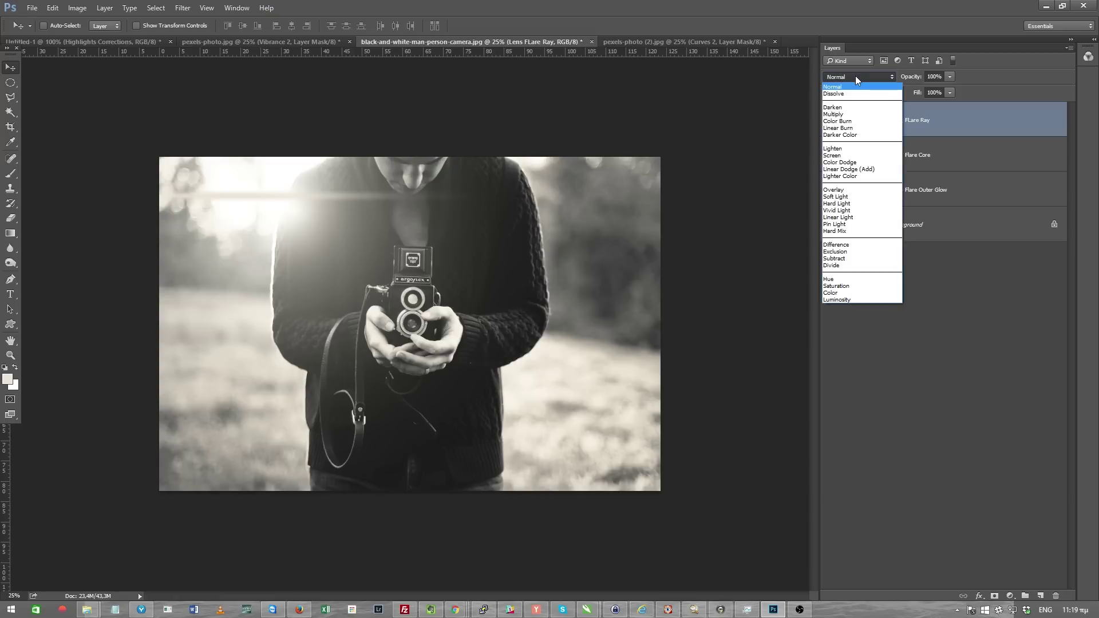
{"action": "left_click", "coordinate": [834, 156]}
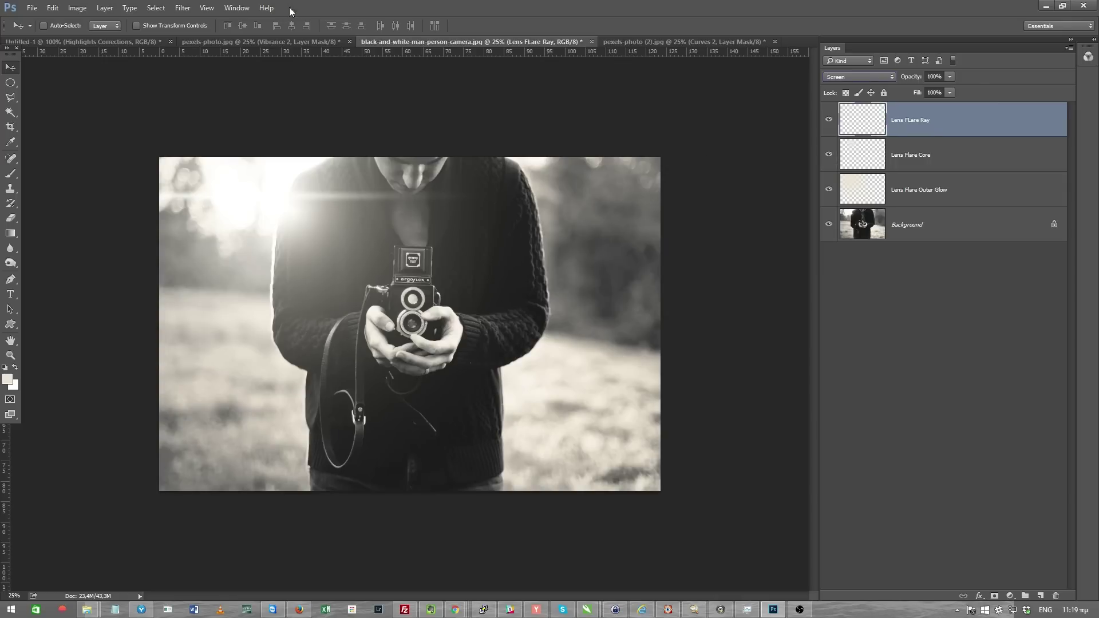
{"action": "left_click", "coordinate": [183, 9]}
{"action": "mouse_move", "coordinate": [190, 134]}
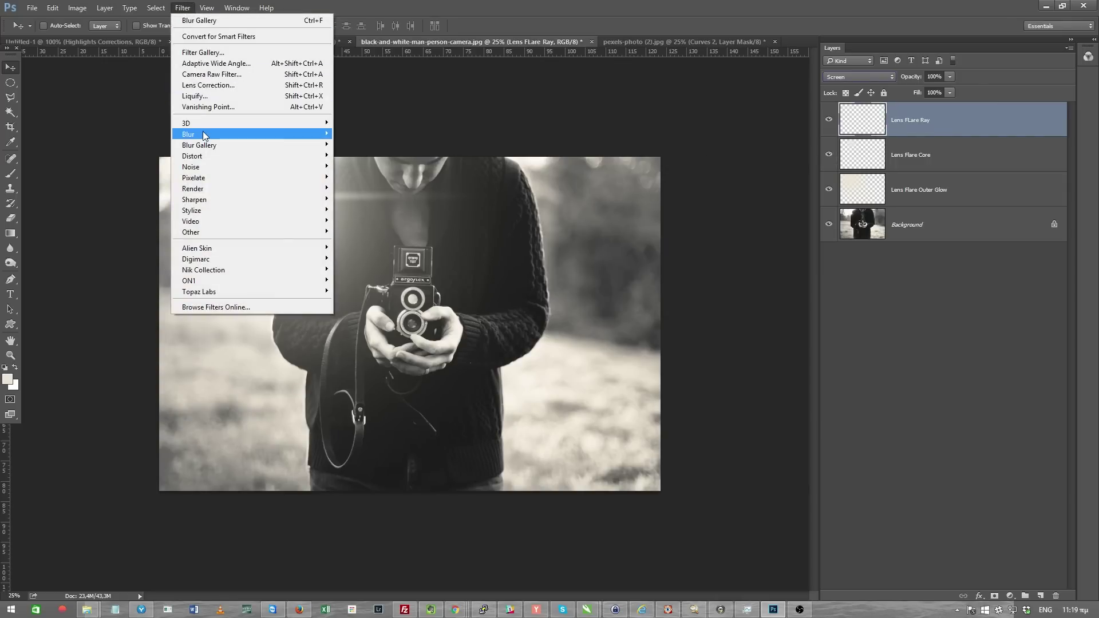
{"action": "left_click", "coordinate": [139, 177]}
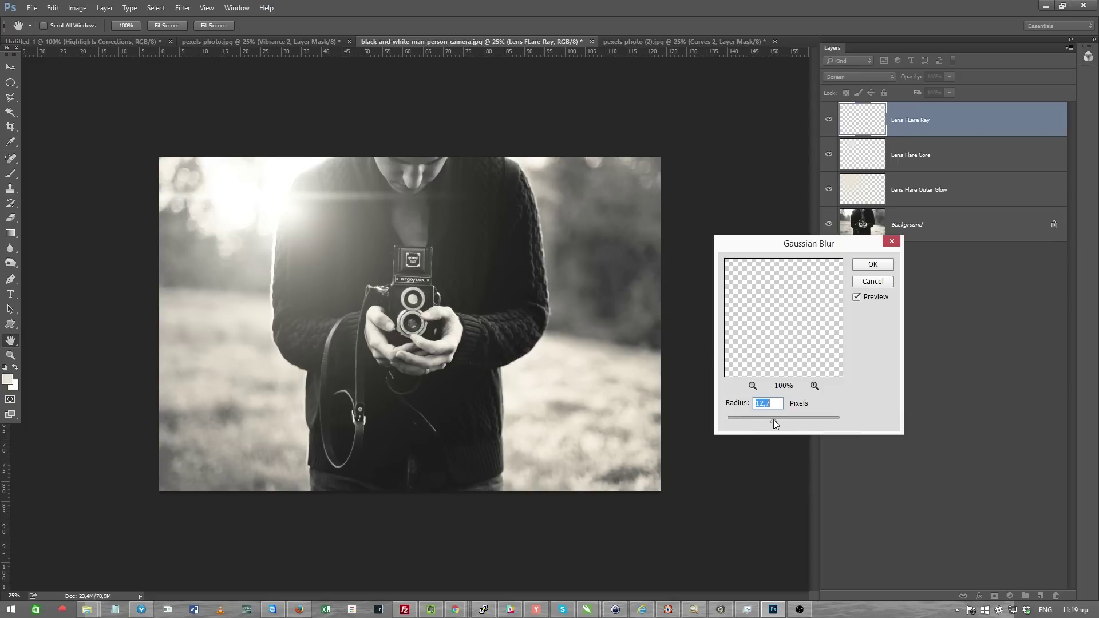
{"action": "left_click", "coordinate": [871, 264]}
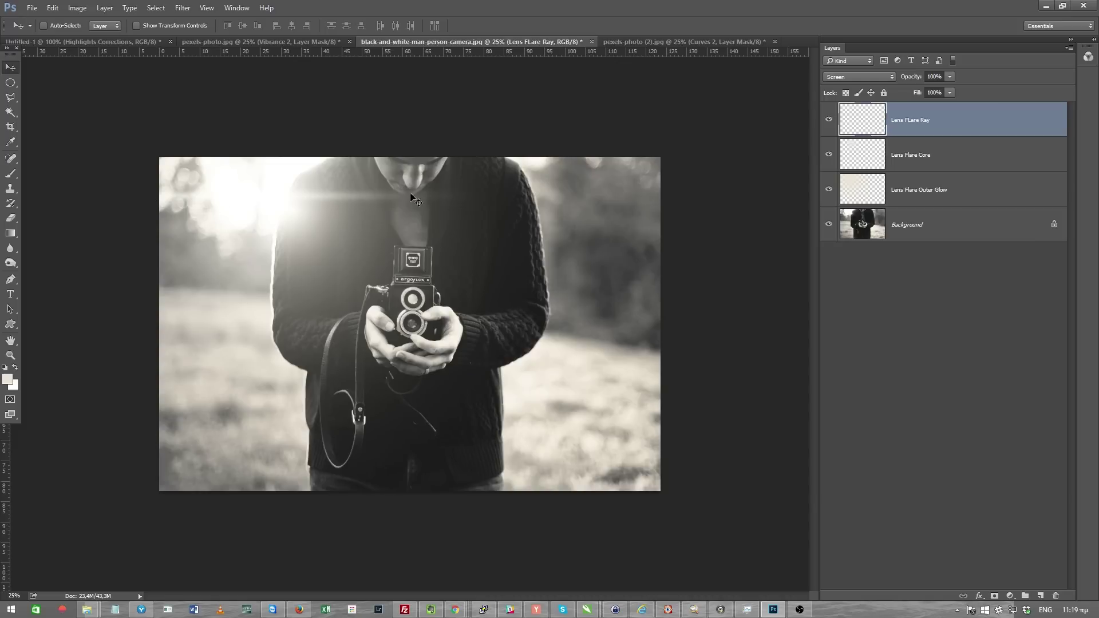
- Reposition the streak and rotate it into a diagonal beam angled toward the camera
{"action": "mouse_move", "coordinate": [299, 184]}
{"action": "left_mouse_down"}
{"action": "mouse_move", "coordinate": [311, 186]}
{"action": "mouse_move", "coordinate": [296, 198]}
{"action": "left_mouse_up"}
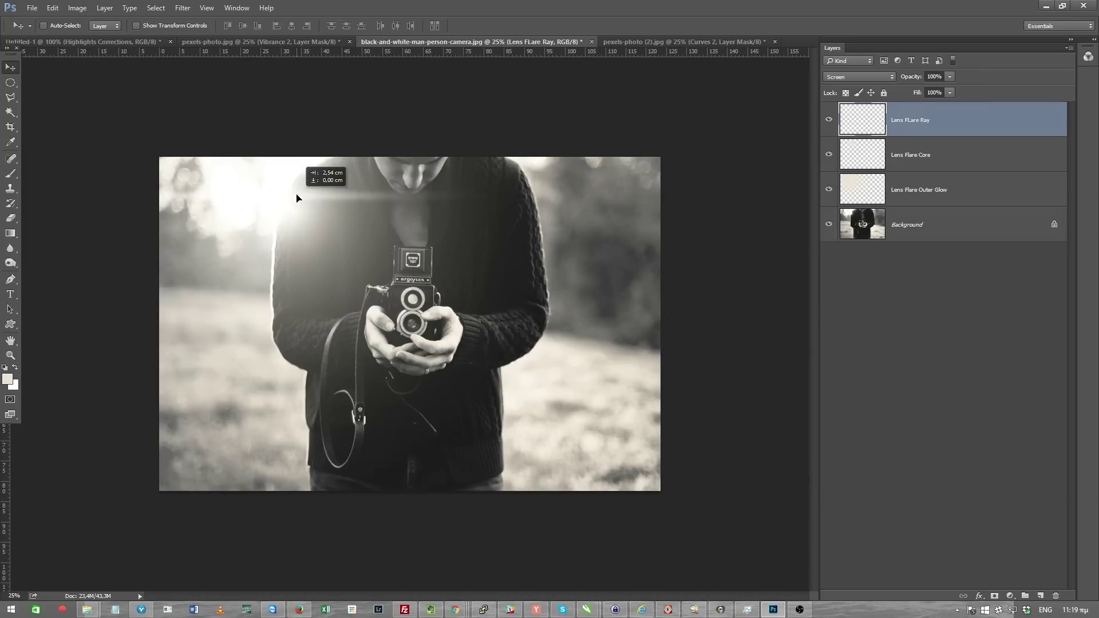
{"action": "mouse_move", "coordinate": [297, 198]}
{"action": "left_mouse_down"}
{"action": "mouse_move", "coordinate": [277, 193]}
{"action": "mouse_move", "coordinate": [279, 203]}
{"action": "left_mouse_up"}
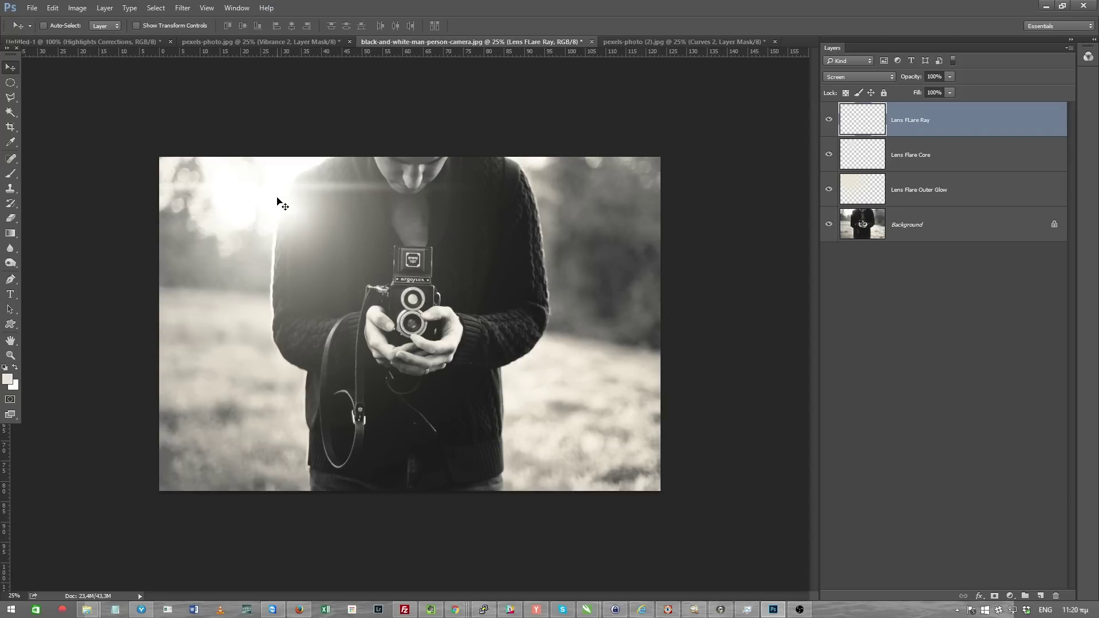
{"action": "key", "text": "ctrl+t"}
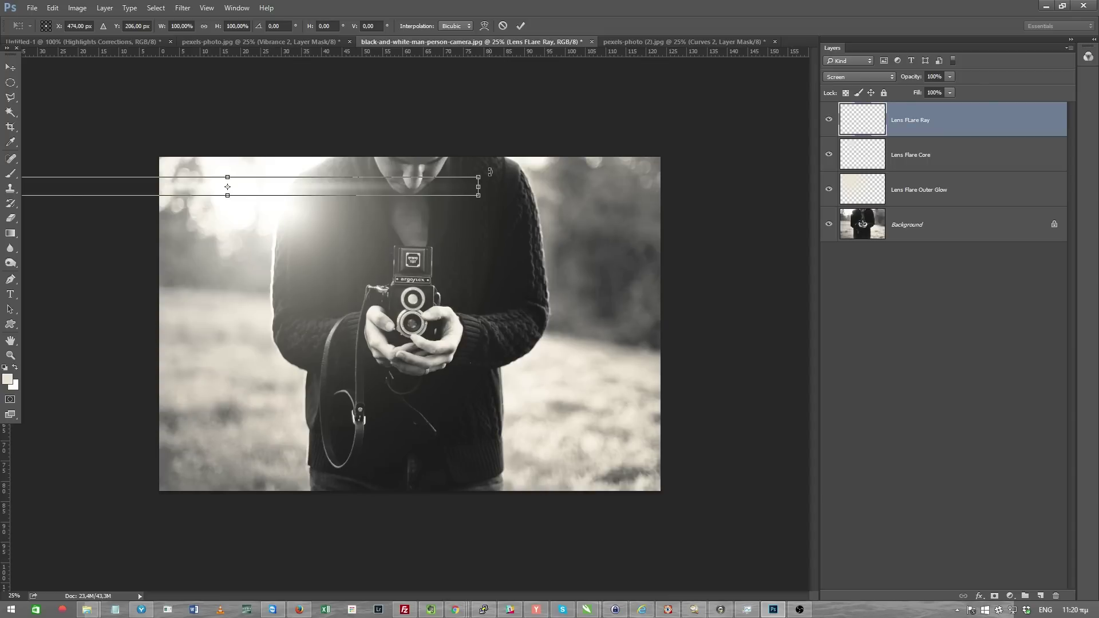
{"action": "left_click_drag", "start_coordinate": [490, 171], "coordinate": [446, 331]}
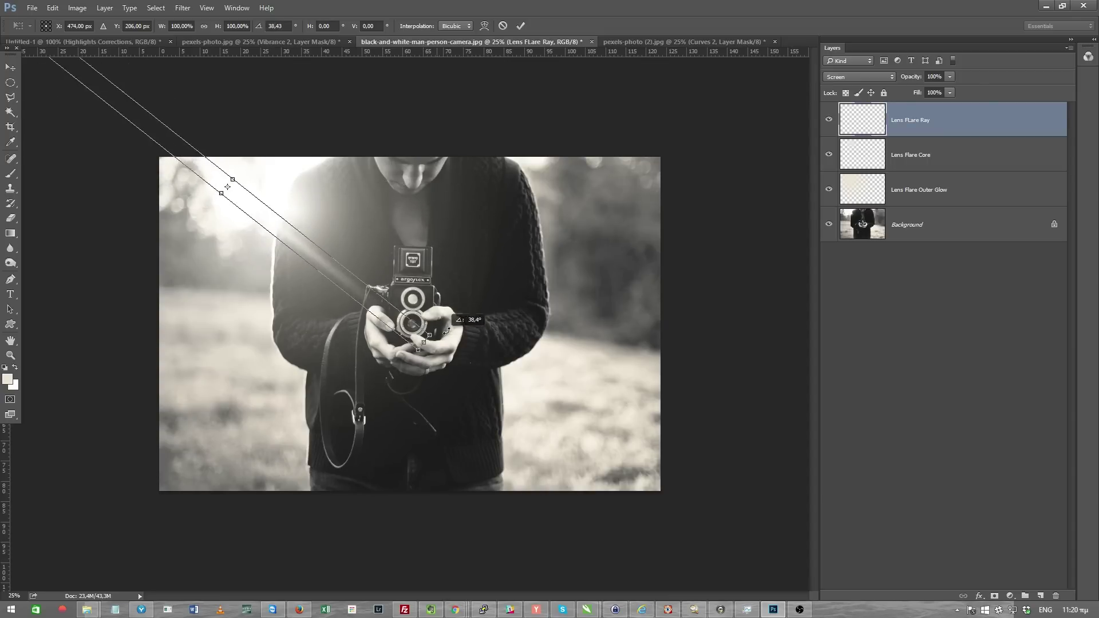
{"action": "mouse_move", "coordinate": [447, 330]}
{"action": "left_mouse_down"}
{"action": "mouse_move", "coordinate": [457, 303]}
{"action": "mouse_move", "coordinate": [474, 316]}
{"action": "left_mouse_up"}
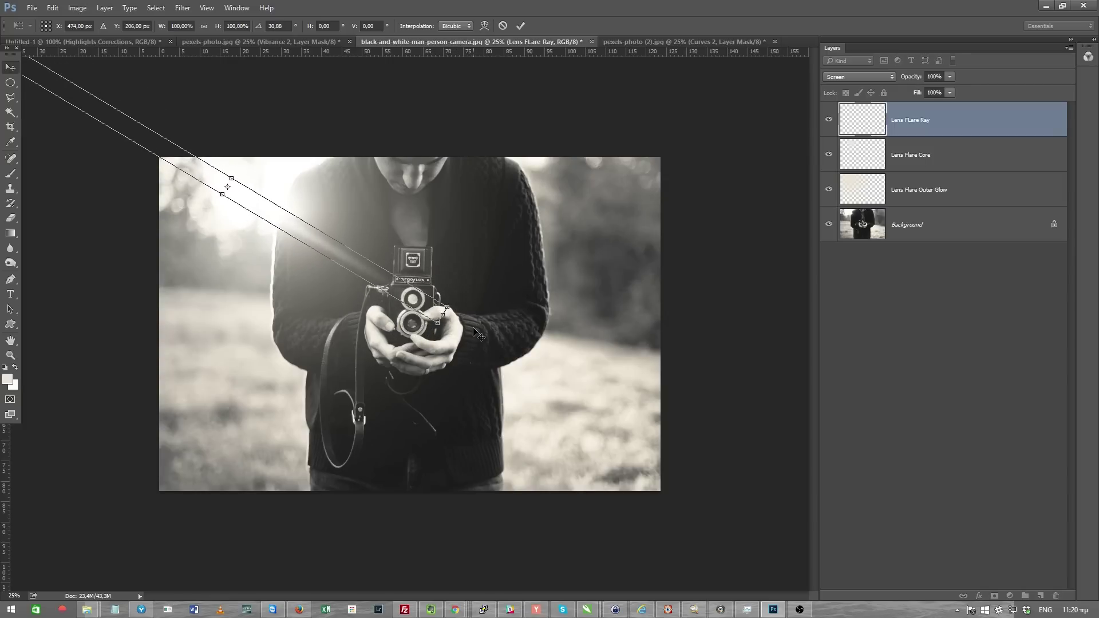
{"action": "key", "text": "Return"}
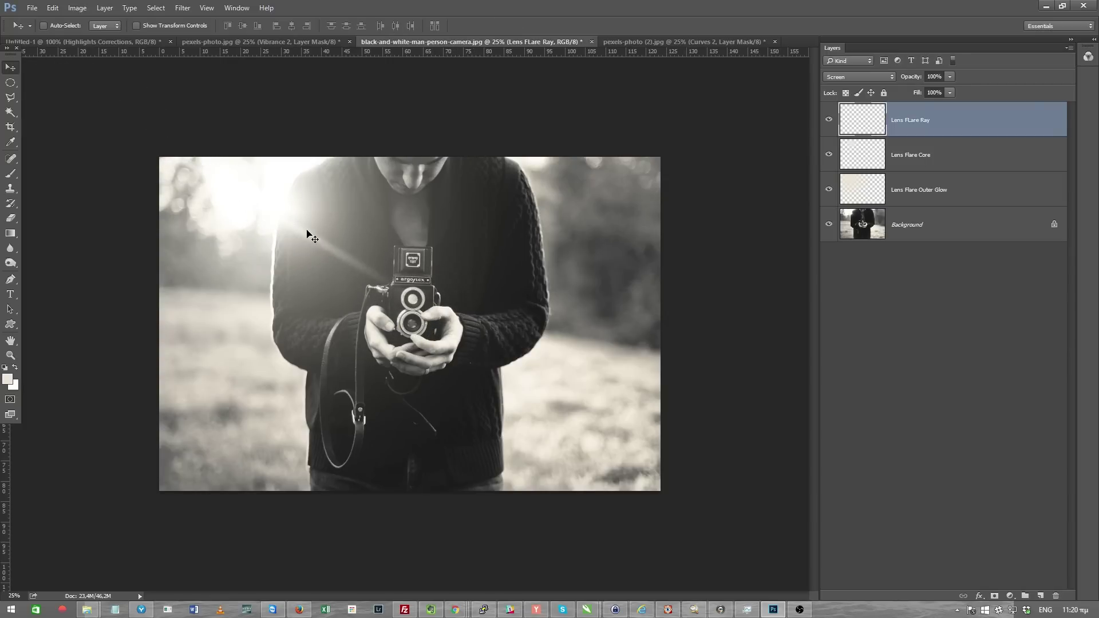
{"action": "mouse_move", "coordinate": [306, 233]}
{"action": "left_mouse_down"}
{"action": "mouse_move", "coordinate": [401, 297]}
{"action": "mouse_move", "coordinate": [291, 225]}
{"action": "left_mouse_up"}
- Scale the ray to 117%, move it up-left, and set its opacity to 73%
{"action": "key", "text": "ctrl+t"}
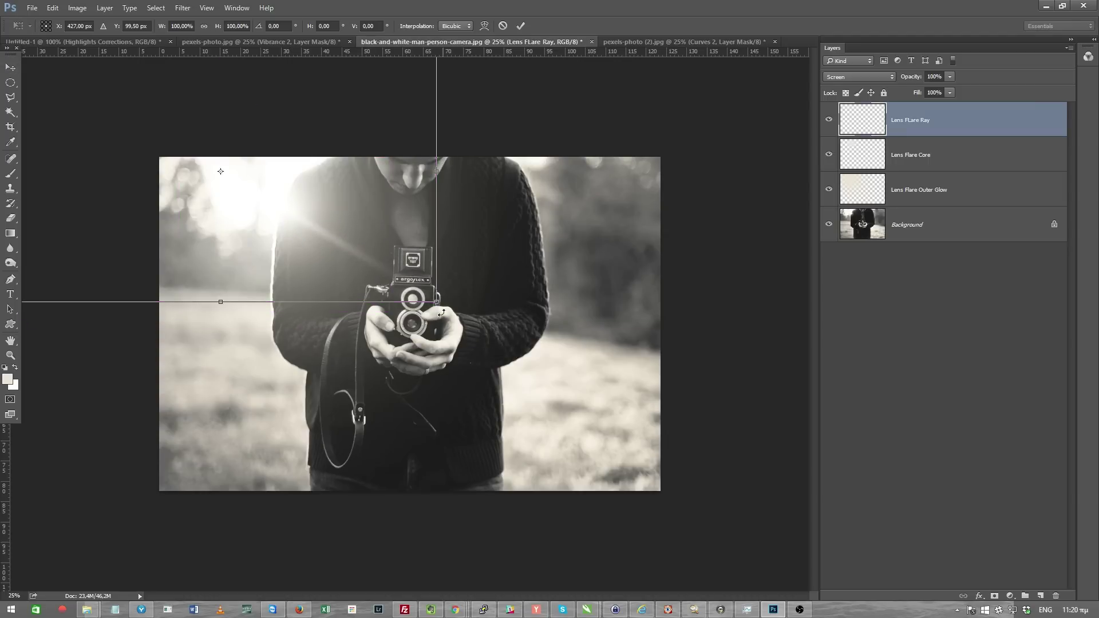
{"action": "left_click_drag", "start_coordinate": [436, 302], "coordinate": [510, 347]}
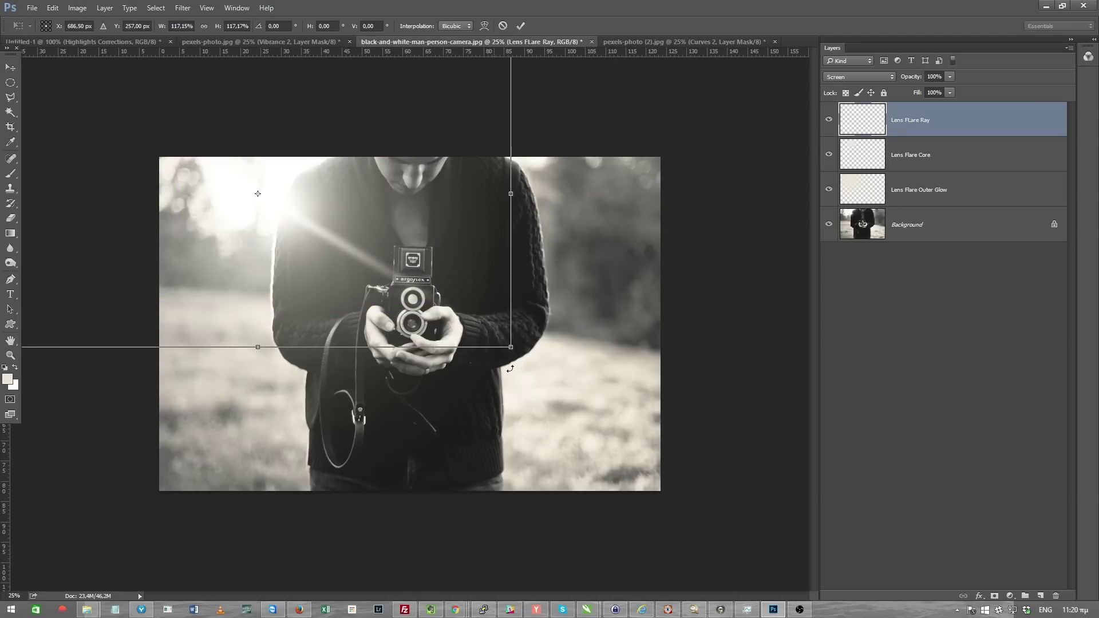
{"action": "key", "text": "Return"}
{"action": "left_click_drag", "start_coordinate": [395, 259], "coordinate": [331, 238]}
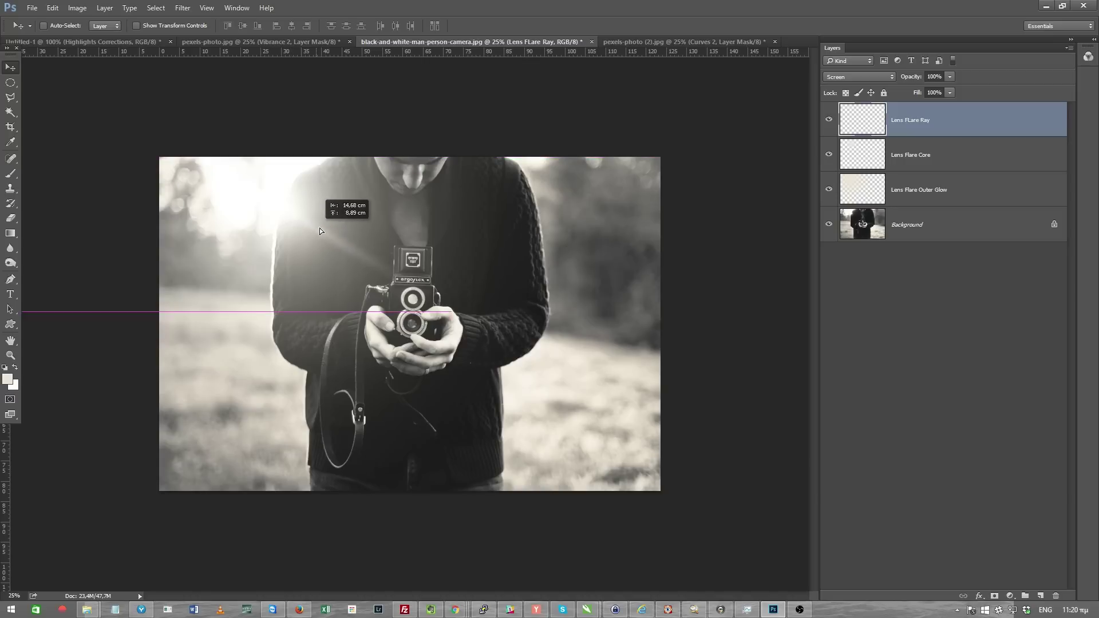
{"action": "left_click", "coordinate": [950, 76]}
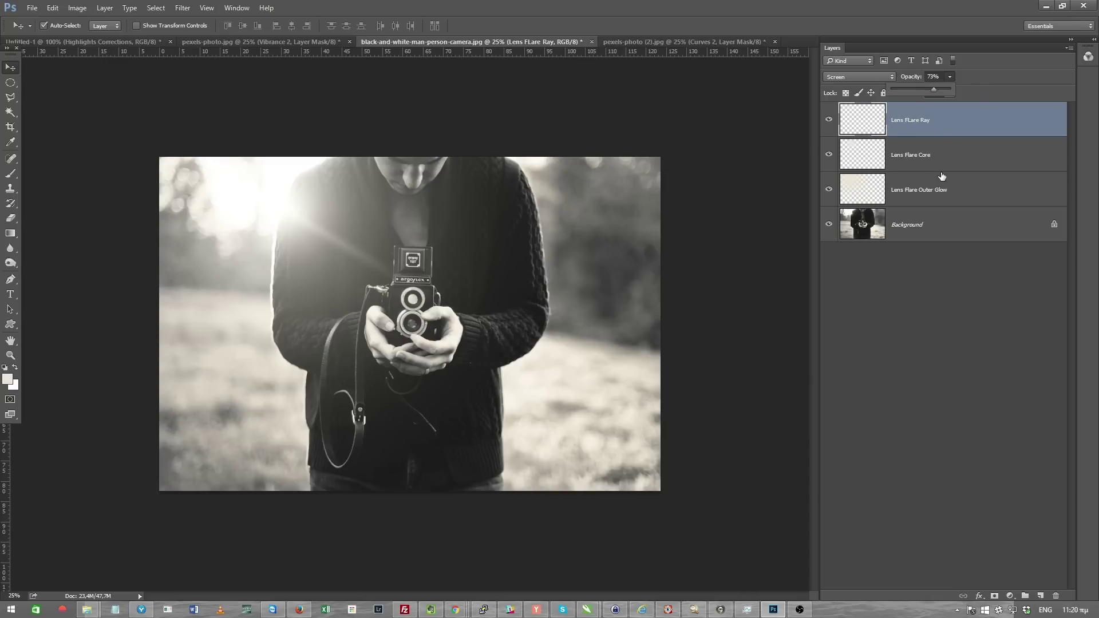
- Group Lens FLare Ray, Lens Flare Core and Lens Flare Outer Glow as 'Lens Flare'
{"action": "left_click", "coordinate": [961, 156], "text": "ctrl"}
{"action": "left_click", "coordinate": [956, 194], "text": "ctrl"}
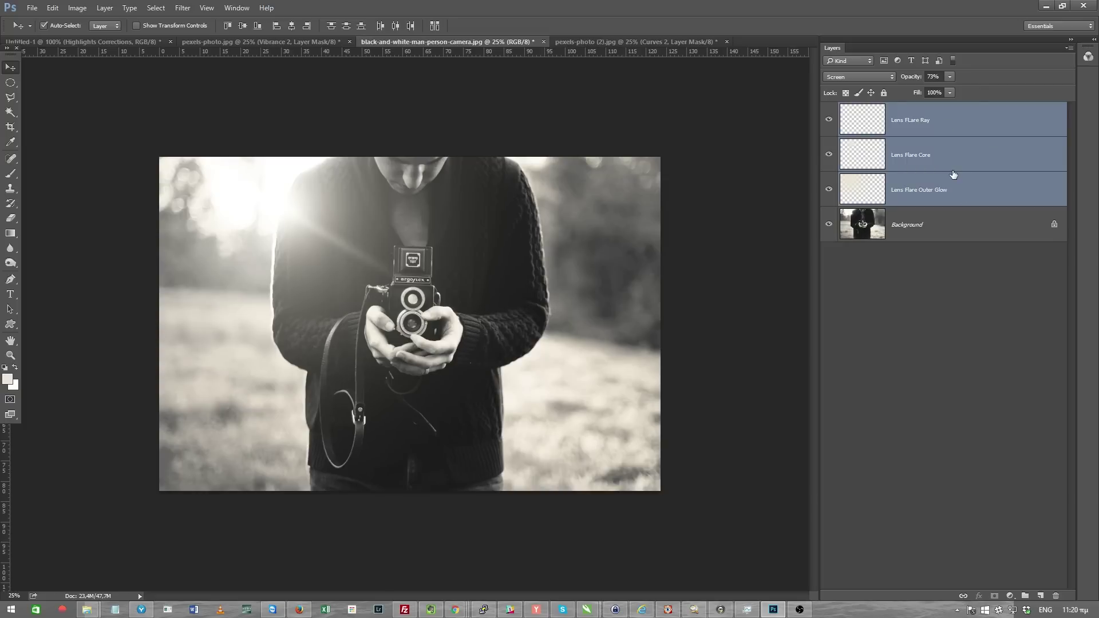
{"action": "key", "text": "ctrl+g"}
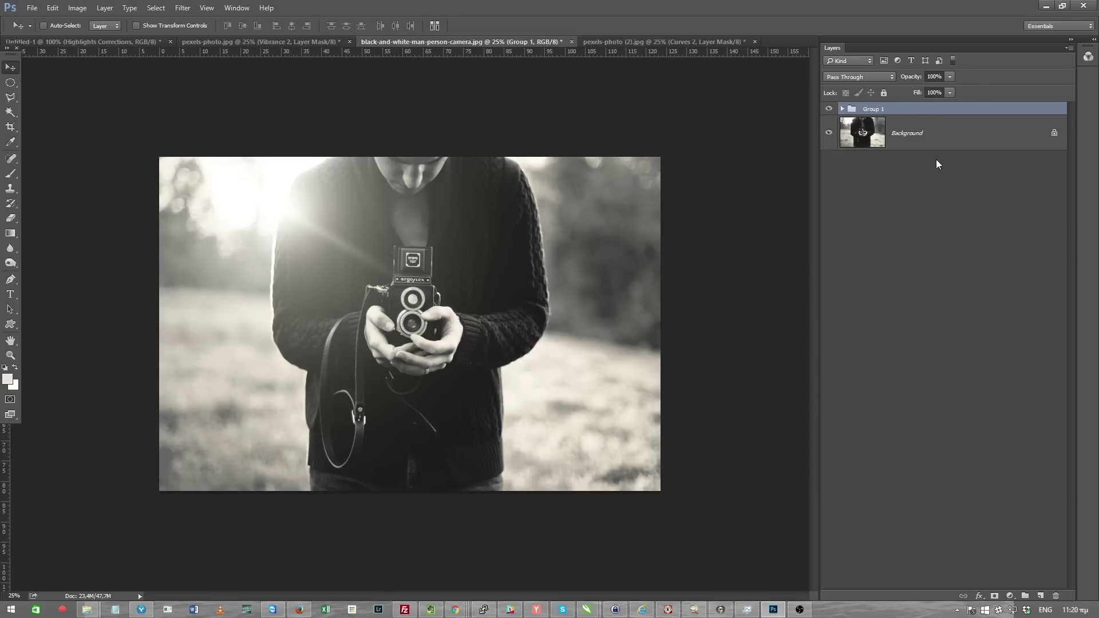
{"action": "double_click", "coordinate": [881, 111]}
{"action": "type", "text": "Lens Flare"}
{"action": "key", "text": "Return"}
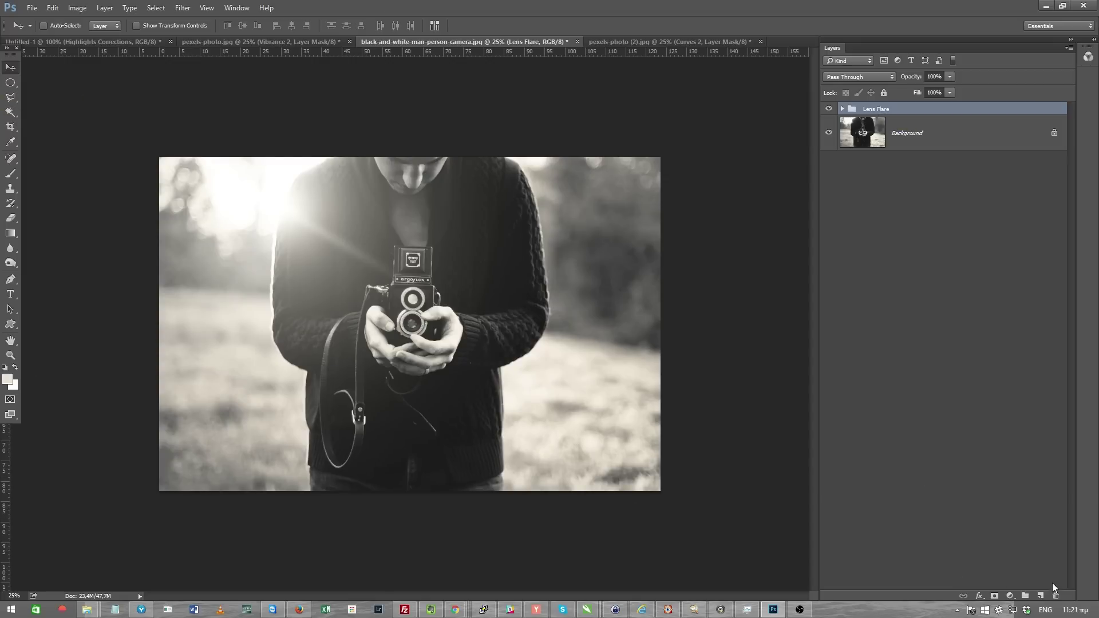
- Create a layer named 'Fog Layer' and fill it with white
{"action": "left_click", "coordinate": [1040, 597]}
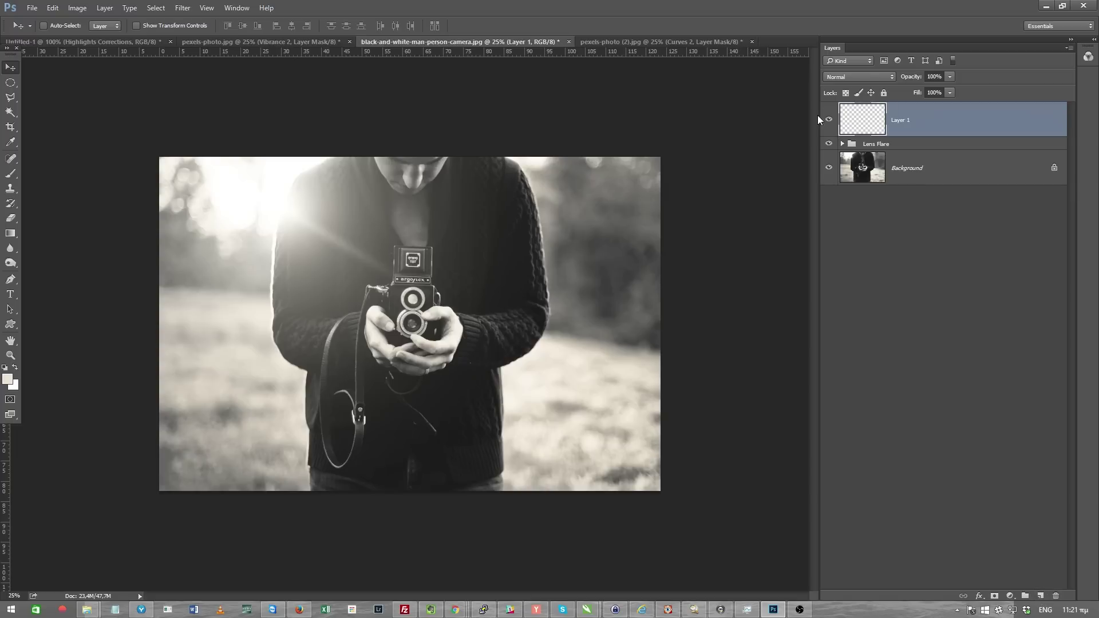
{"action": "double_click", "coordinate": [906, 125]}
{"action": "type", "text": "Fog L"}
{"action": "key", "text": "Return"}
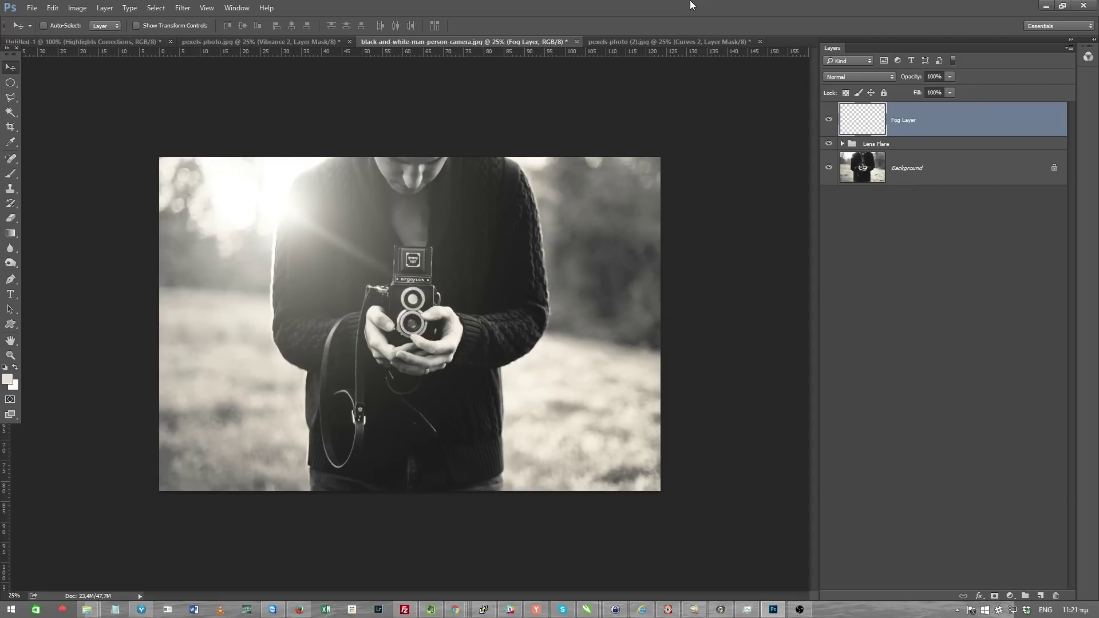
{"action": "key", "text": "ctrl+BackSpace"}
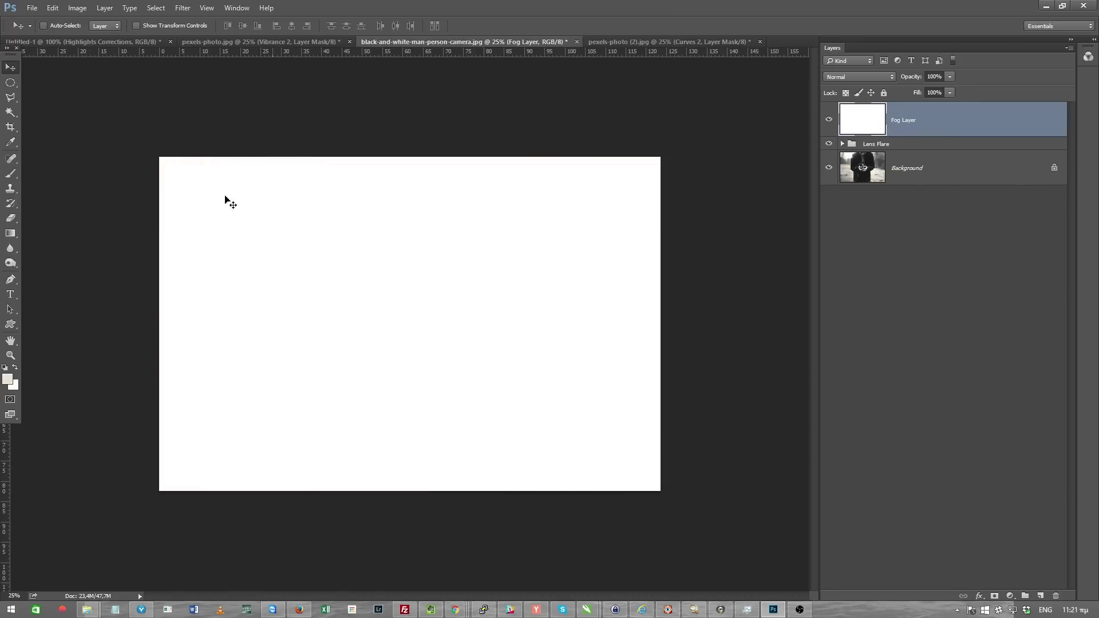
- Check the background colour, then reset colours to default black and white
{"action": "left_click", "coordinate": [15, 386]}
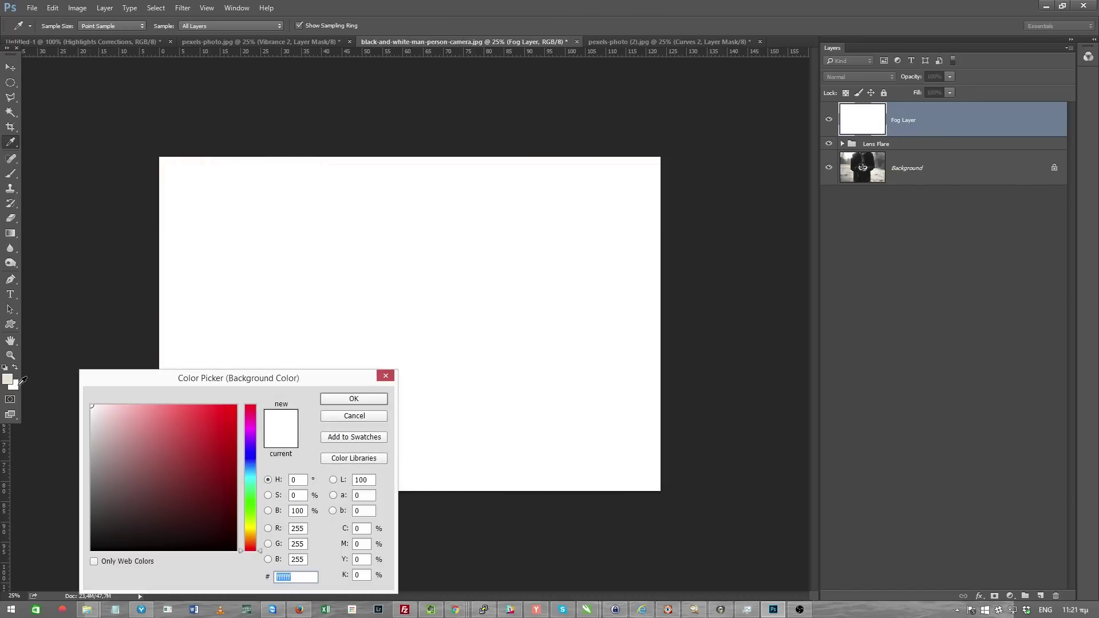
{"action": "left_click", "coordinate": [353, 399]}
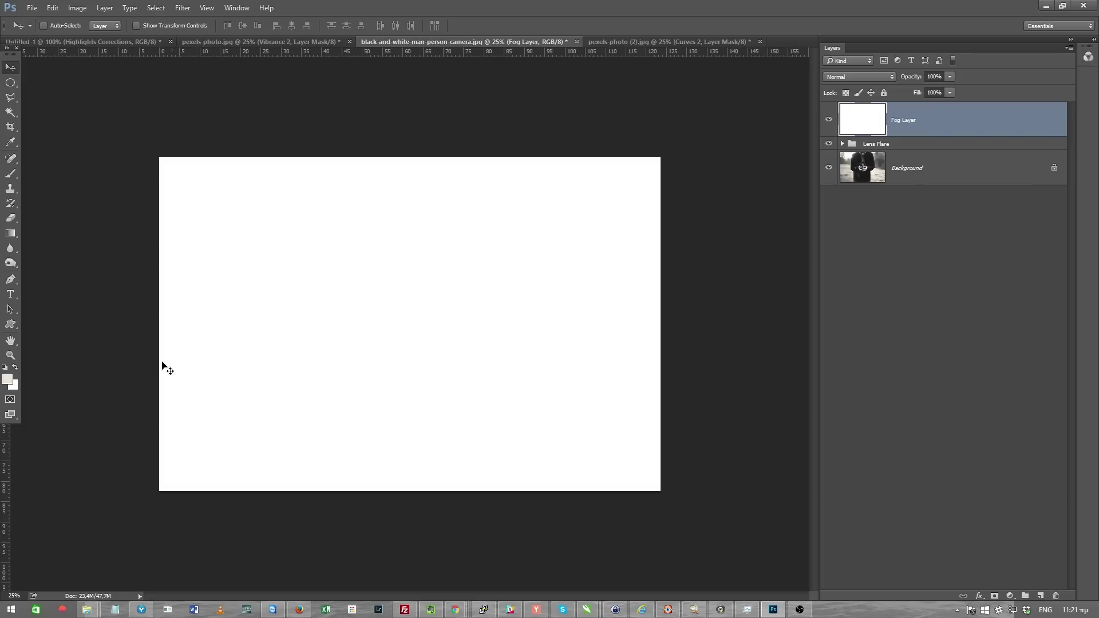
{"action": "left_click", "coordinate": [7, 372]}
{"action": "left_click", "coordinate": [184, 8]}
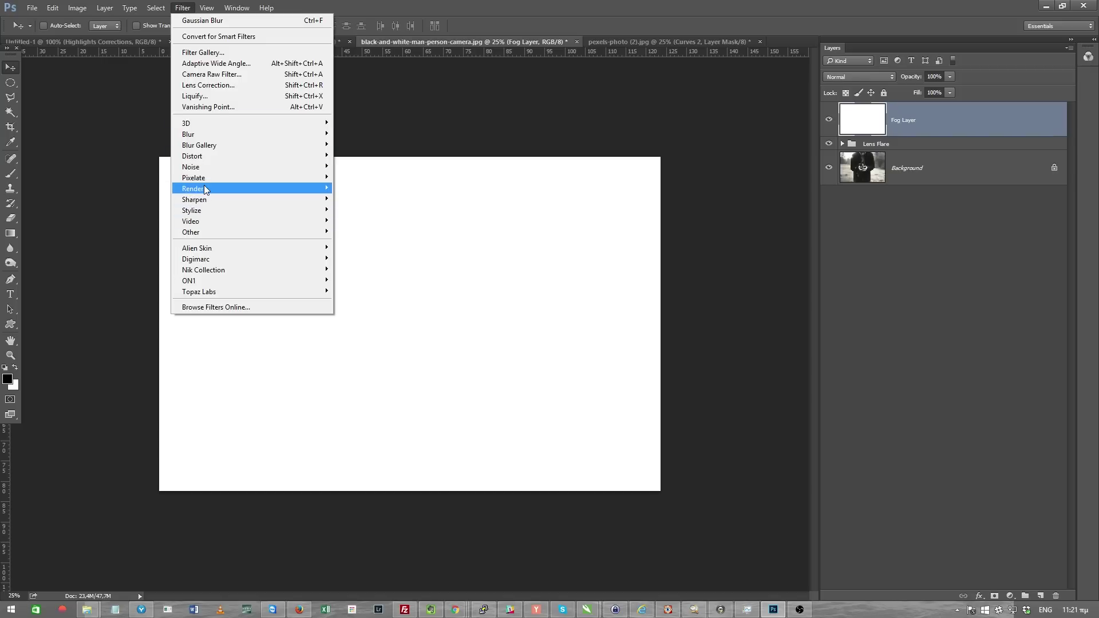
{"action": "mouse_move", "coordinate": [193, 188]}
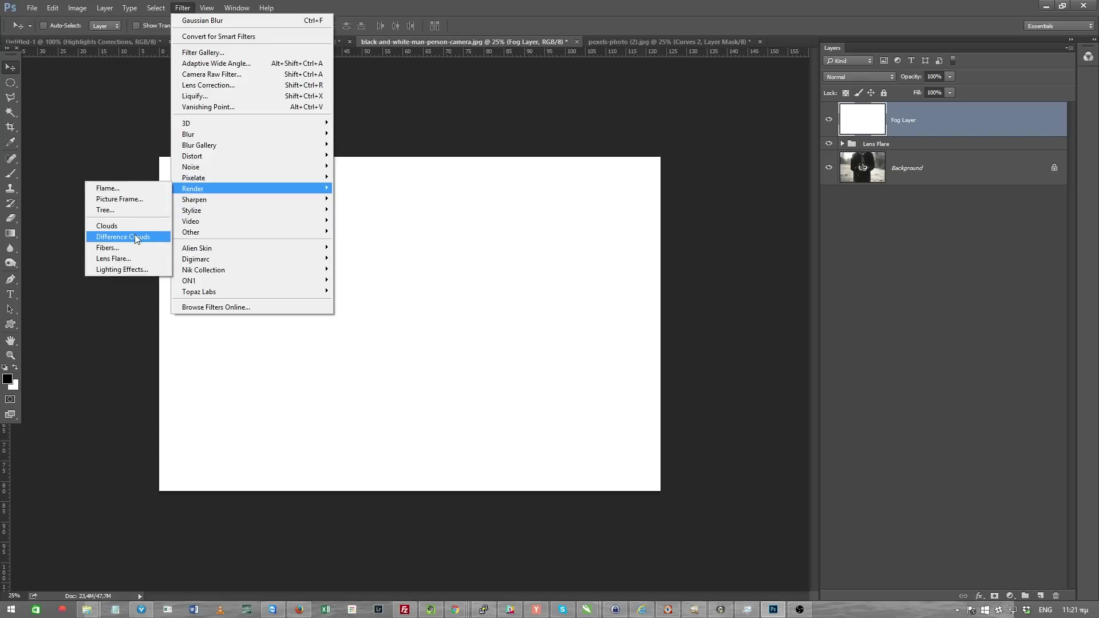
- Render Difference Clouds onto the Fog Layer and set its blend mode to Screen
{"action": "left_click", "coordinate": [135, 237]}
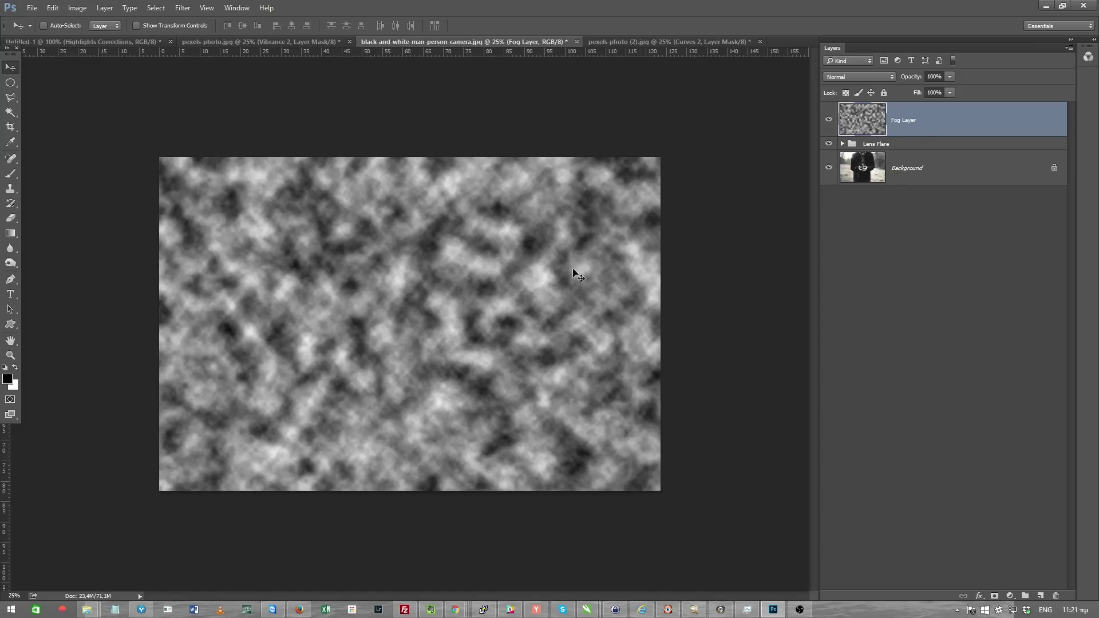
{"action": "left_click", "coordinate": [867, 78]}
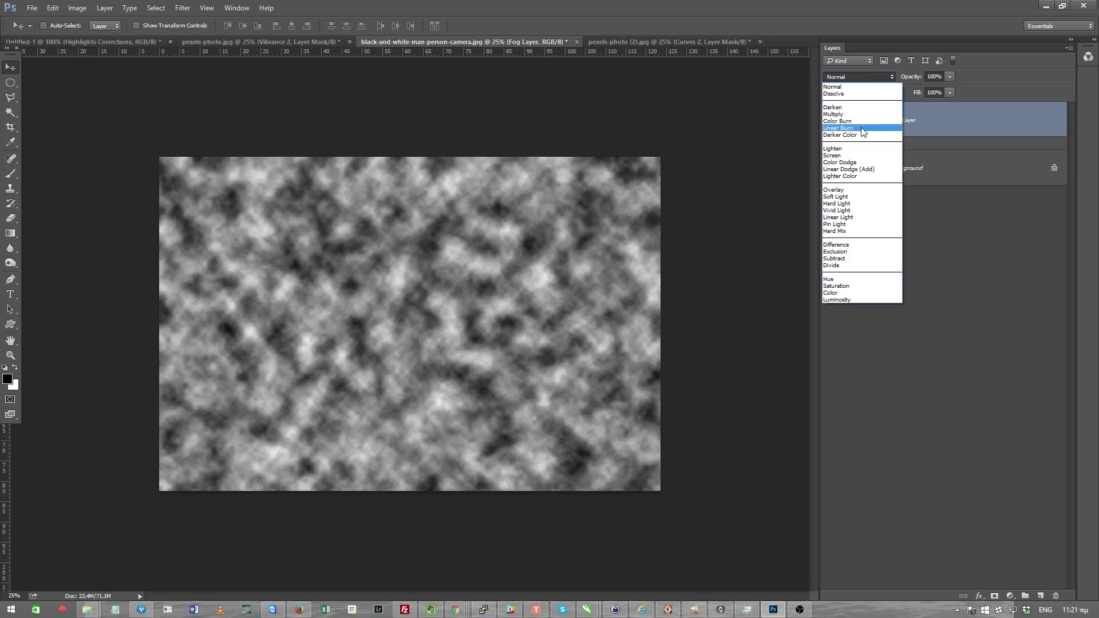
{"action": "left_click", "coordinate": [865, 156]}
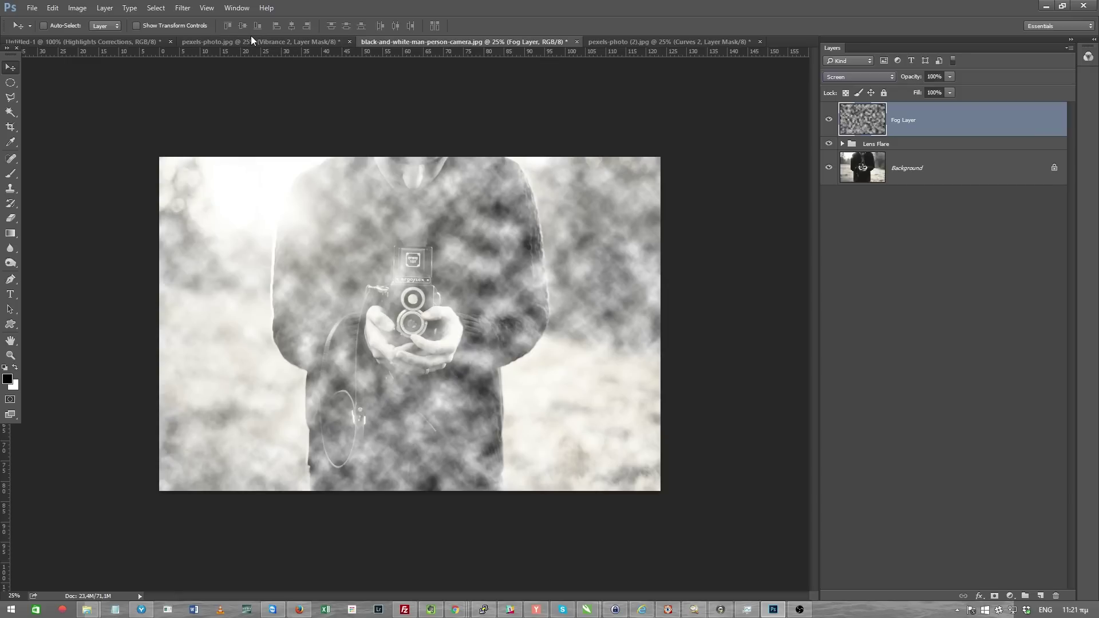
{"action": "left_click", "coordinate": [11, 355]}
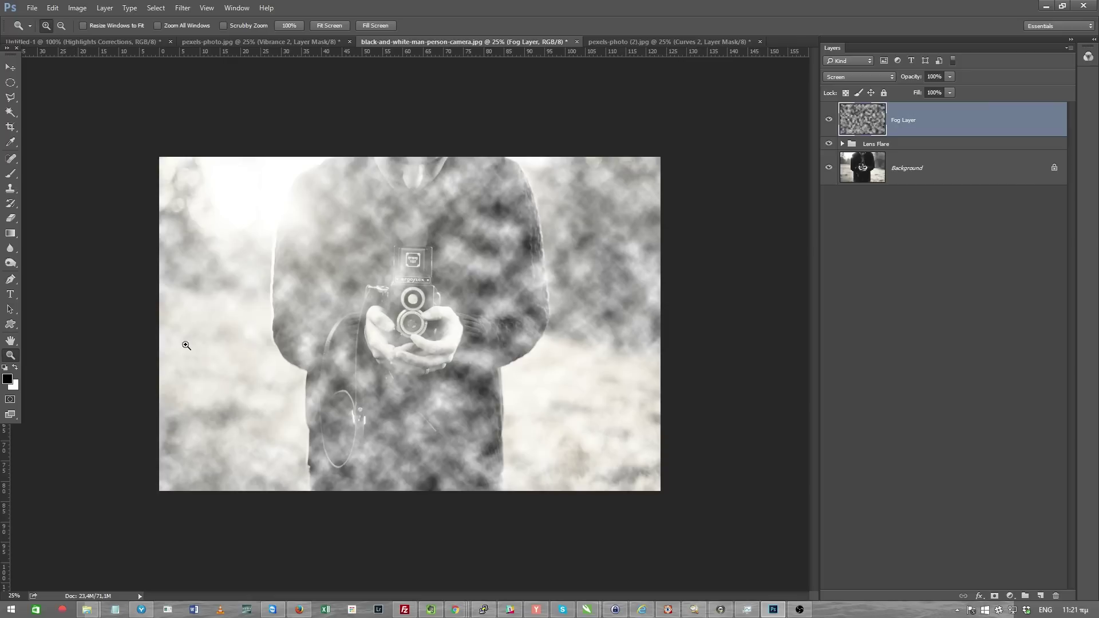
{"action": "left_click", "coordinate": [183, 8]}
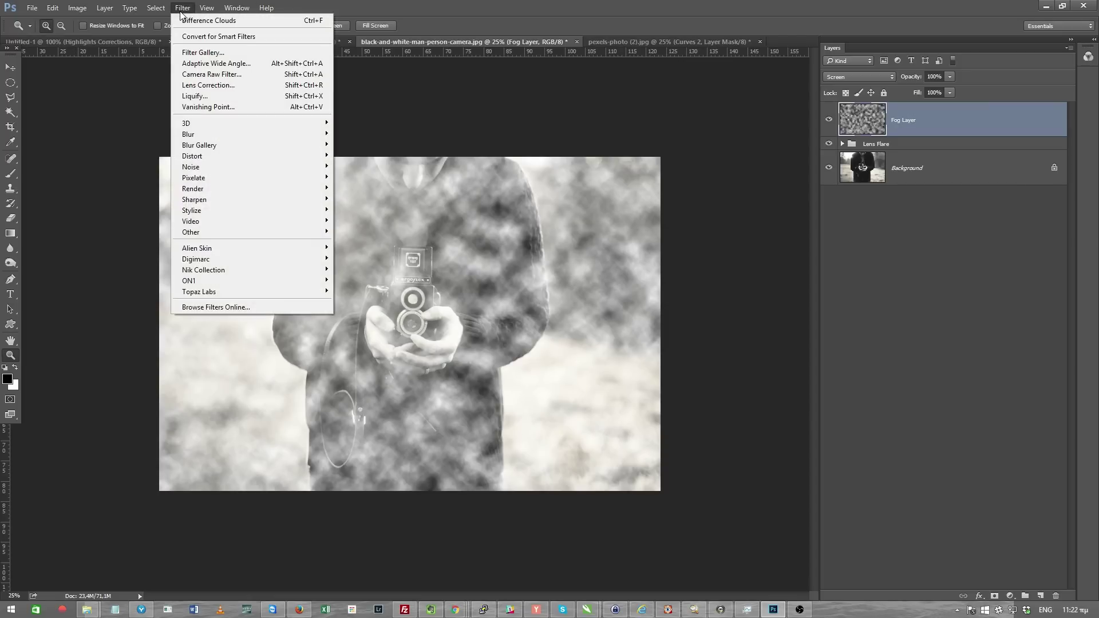
{"action": "mouse_move", "coordinate": [187, 134]}
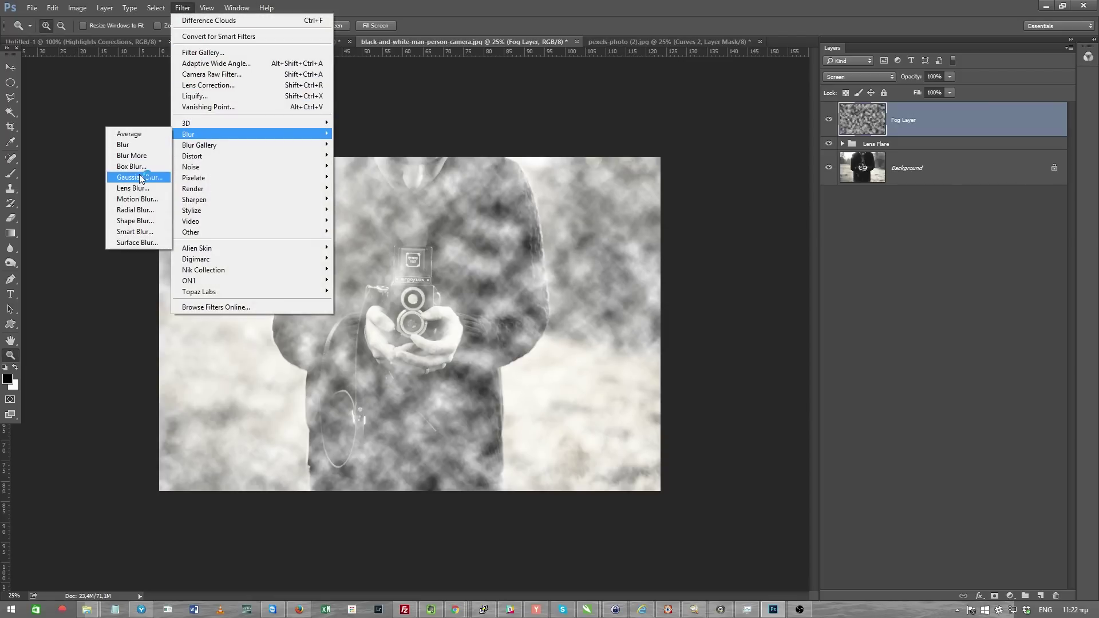
- Apply a Gaussian Blur of about 55 pixels radius to the Fog Layer clouds
{"action": "left_click", "coordinate": [140, 178]}
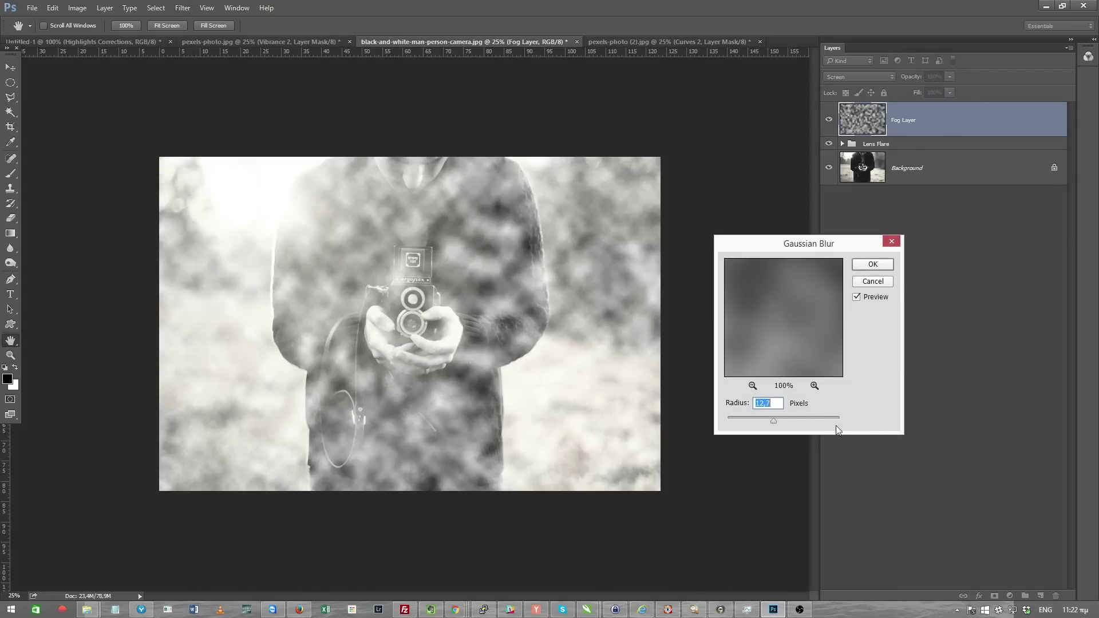
{"action": "left_click_drag", "start_coordinate": [775, 420], "coordinate": [785, 420]}
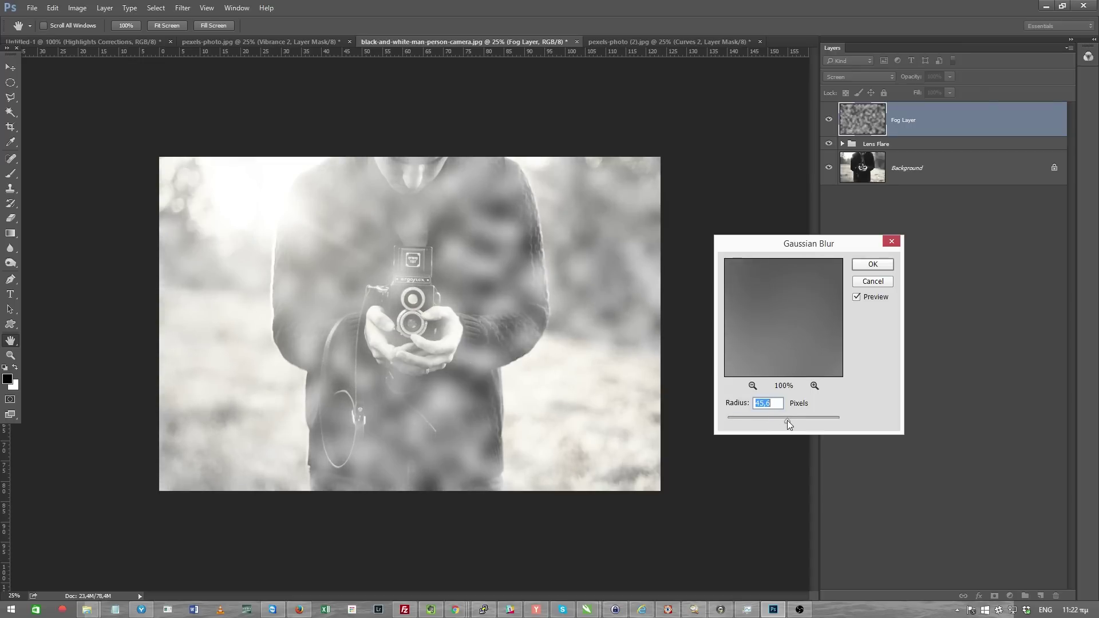
{"action": "left_click_drag", "start_coordinate": [793, 421], "coordinate": [794, 420]}
{"action": "left_click_drag", "start_coordinate": [786, 421], "coordinate": [842, 418]}
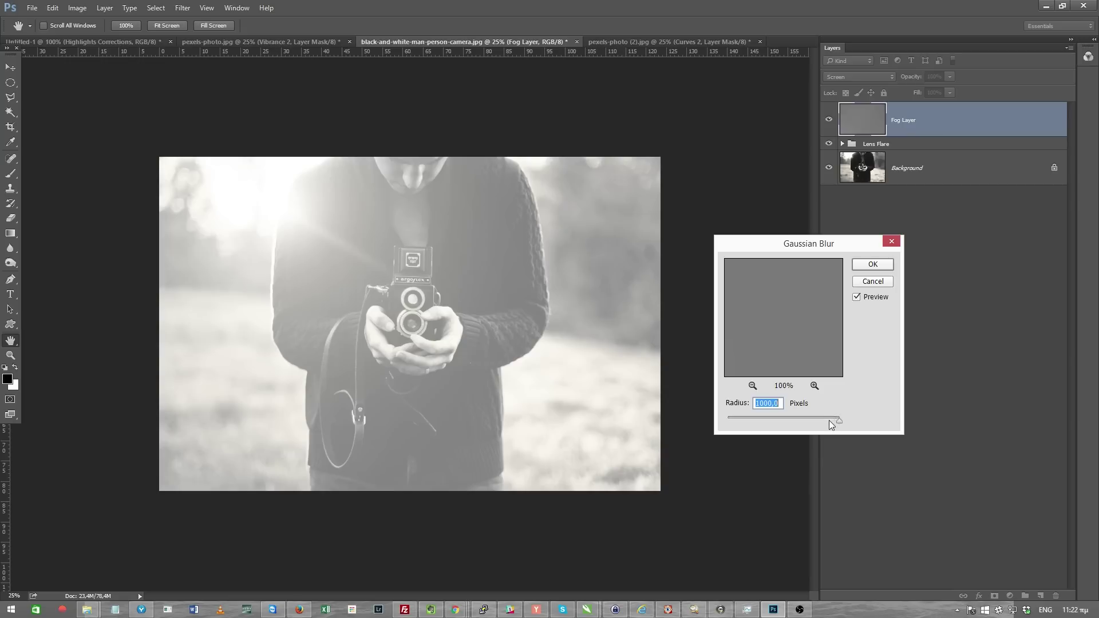
{"action": "left_click_drag", "start_coordinate": [829, 420], "coordinate": [789, 419]}
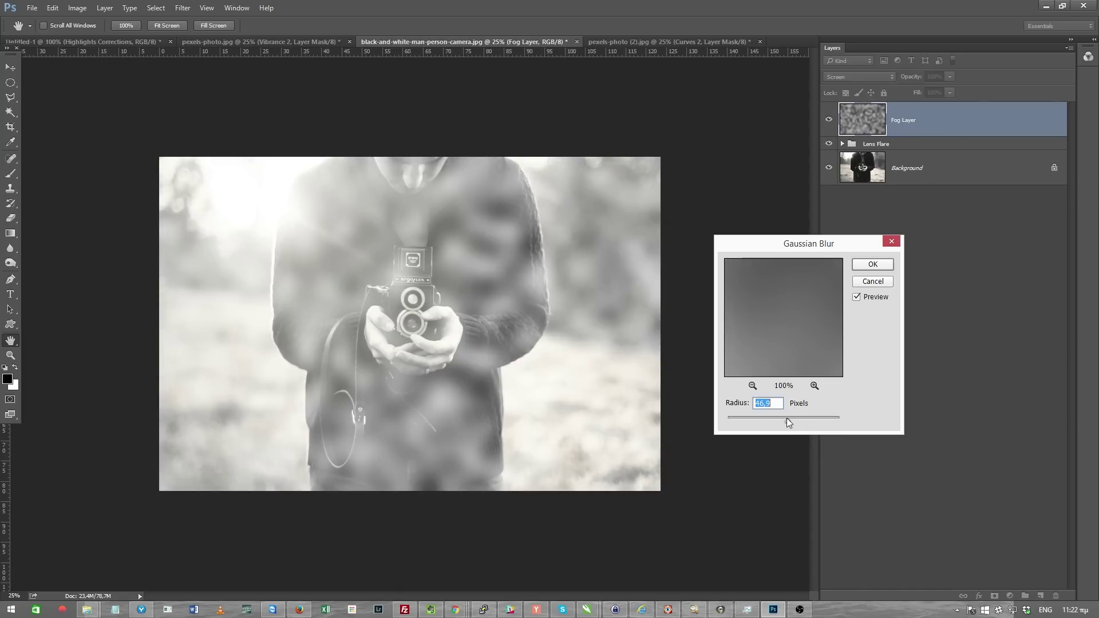
{"action": "left_click", "coordinate": [872, 264]}
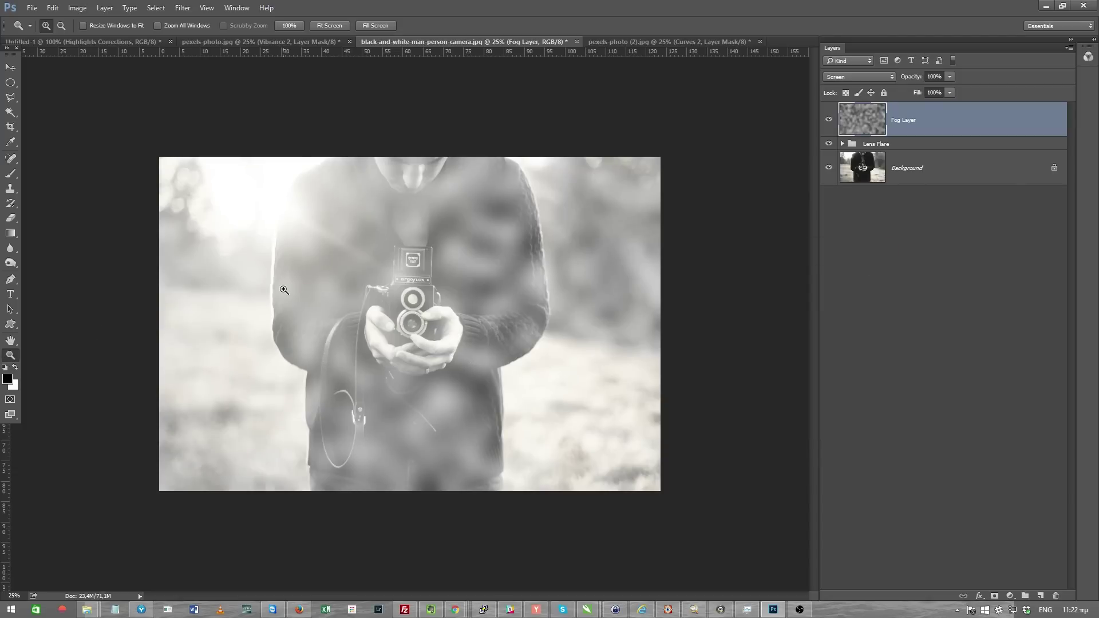
{"action": "key", "text": "alt"}
- Zoom the view out to 5% to see well beyond the image edges
{"action": "left_click", "coordinate": [335, 295]}
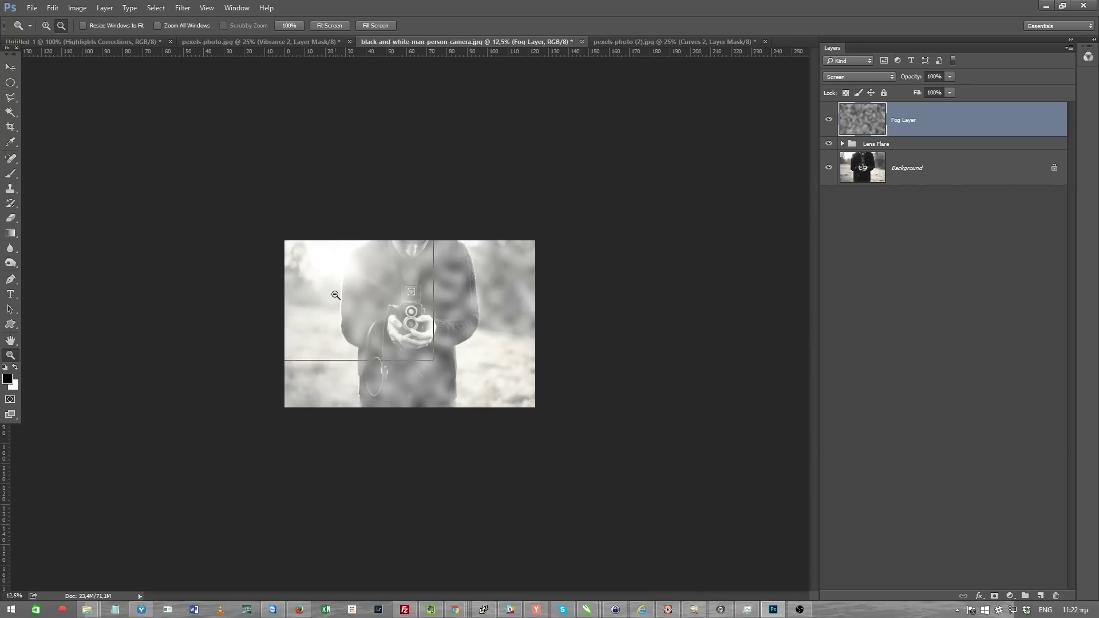
{"action": "left_click", "coordinate": [335, 295]}
{"action": "left_click", "coordinate": [335, 294]}
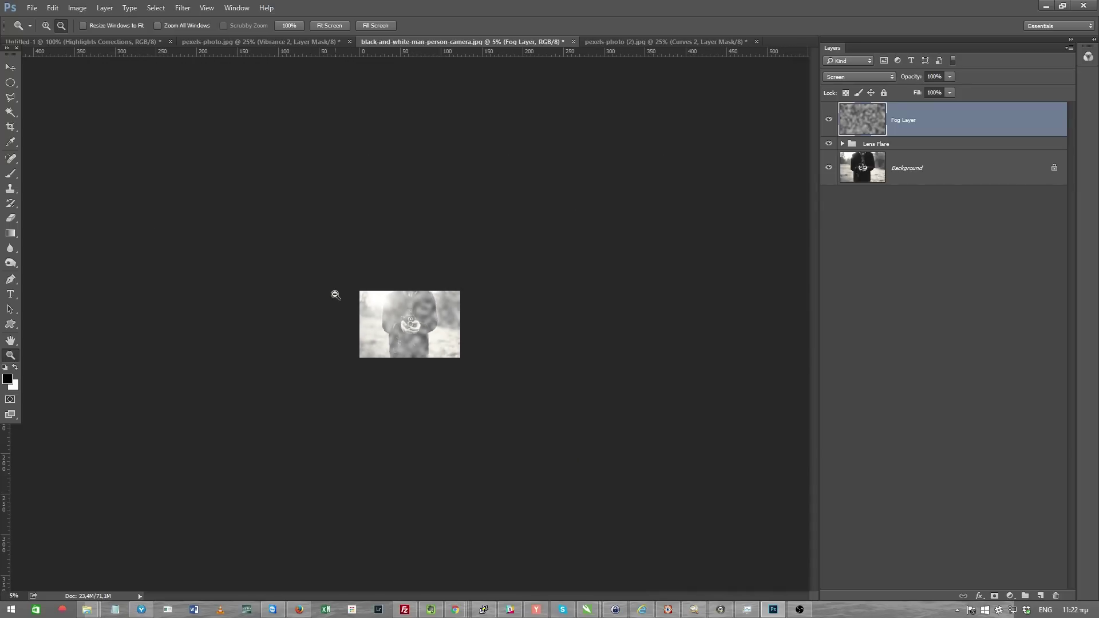
{"action": "key", "text": "alt"}
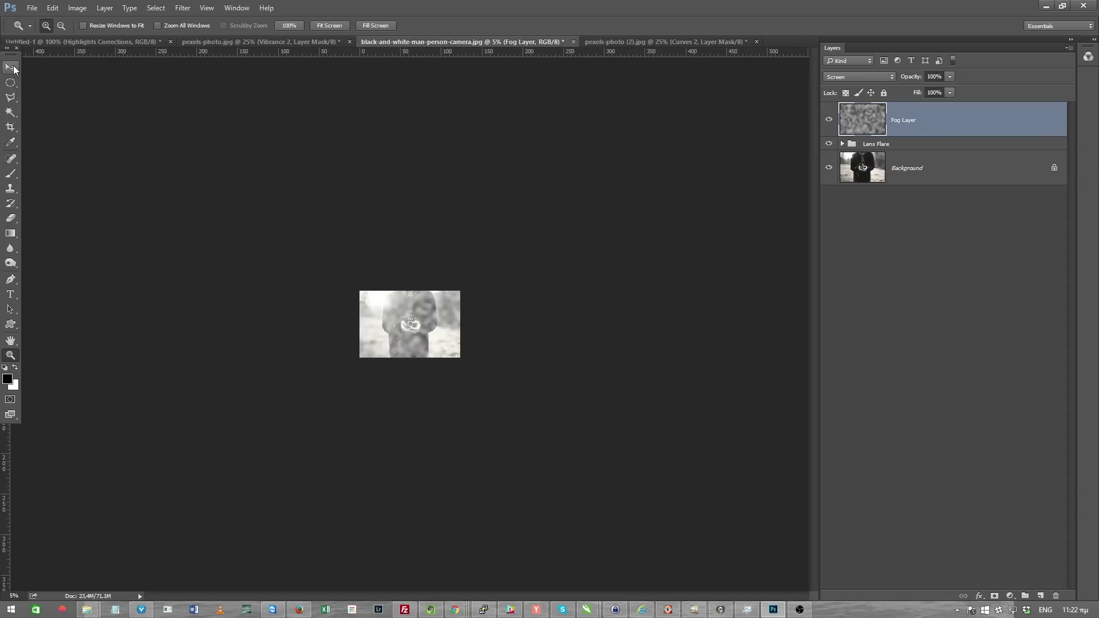
- Free-transform the Fog Layer far wider on both sides and slightly taller, centred over the photo
{"action": "left_click", "coordinate": [15, 69]}
{"action": "key", "text": "ctrl+t"}
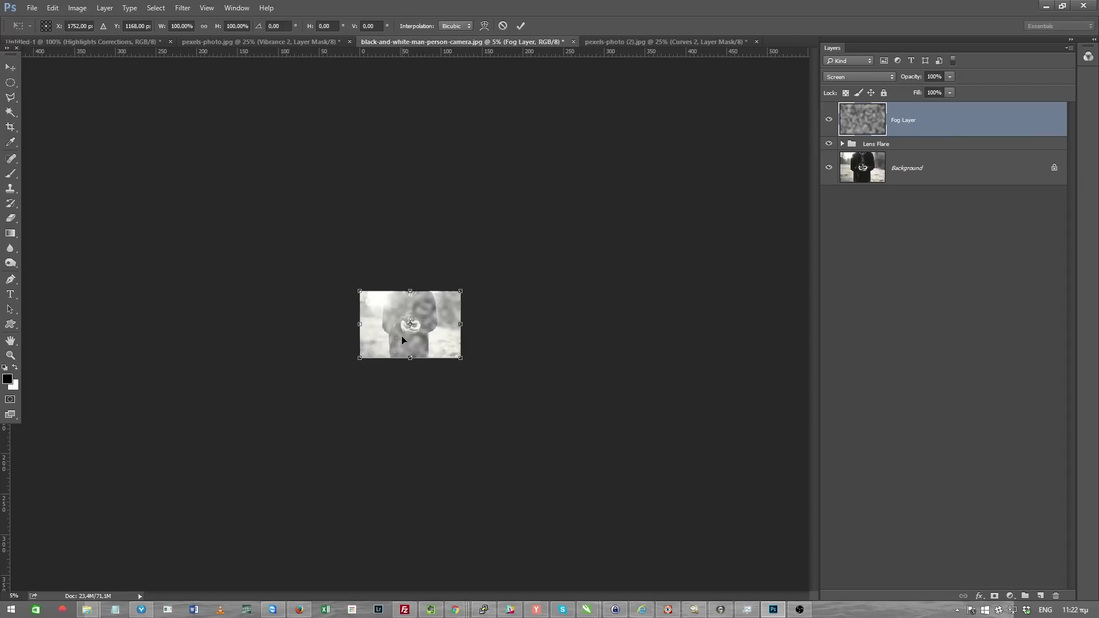
{"action": "mouse_move", "coordinate": [360, 326]}
{"action": "left_mouse_down"}
{"action": "mouse_move", "coordinate": [59, 334]}
{"action": "mouse_move", "coordinate": [62, 324]}
{"action": "left_mouse_up"}
{"action": "mouse_move", "coordinate": [461, 324]}
{"action": "left_mouse_down"}
{"action": "mouse_move", "coordinate": [781, 323]}
{"action": "mouse_move", "coordinate": [525, 322]}
{"action": "mouse_move", "coordinate": [619, 324]}
{"action": "mouse_move", "coordinate": [598, 323]}
{"action": "left_mouse_up"}
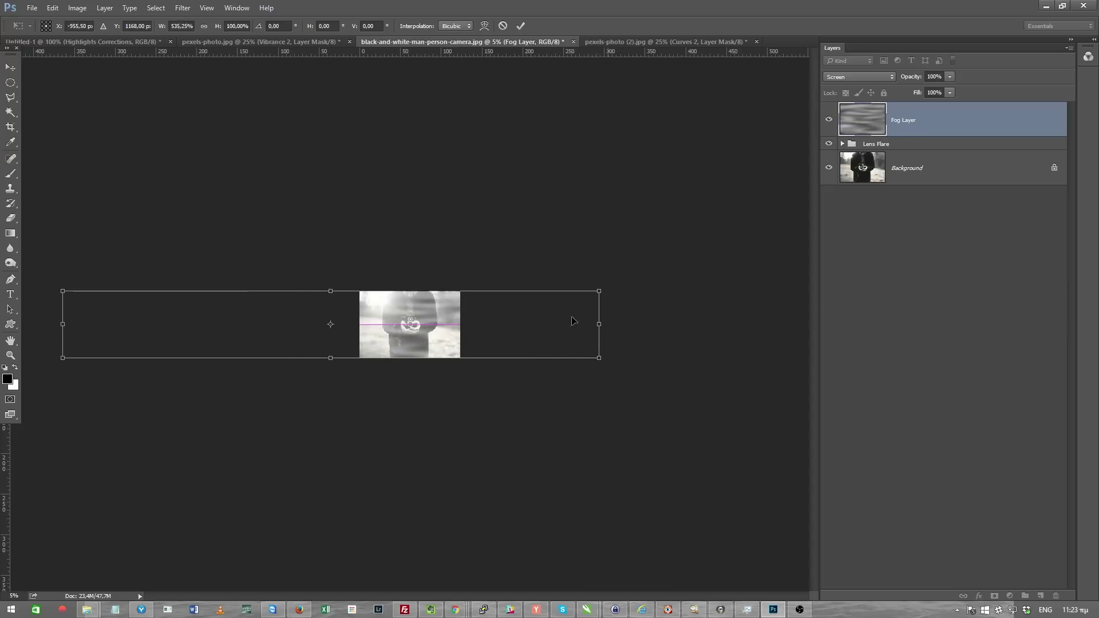
{"action": "left_click_drag", "start_coordinate": [416, 310], "coordinate": [497, 315]}
{"action": "left_click_drag", "start_coordinate": [409, 290], "coordinate": [405, 260]}
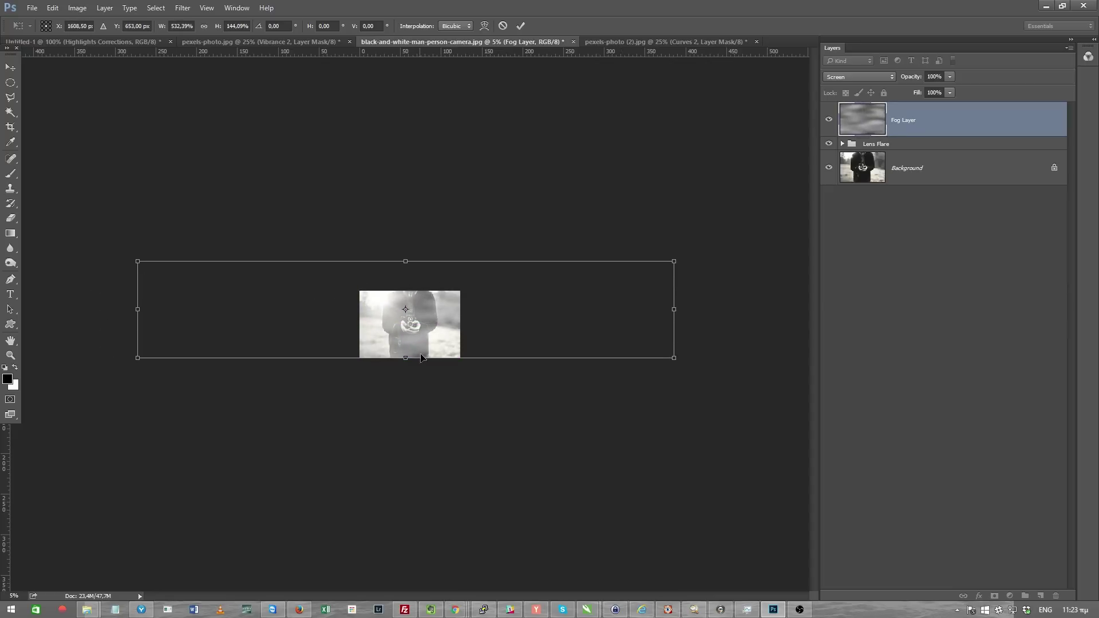
{"action": "left_click_drag", "start_coordinate": [421, 358], "coordinate": [422, 372]}
{"action": "mouse_move", "coordinate": [453, 316]}
{"action": "left_mouse_down"}
{"action": "mouse_move", "coordinate": [478, 346]}
{"action": "mouse_move", "coordinate": [557, 336]}
{"action": "mouse_move", "coordinate": [383, 338]}
{"action": "left_mouse_up"}
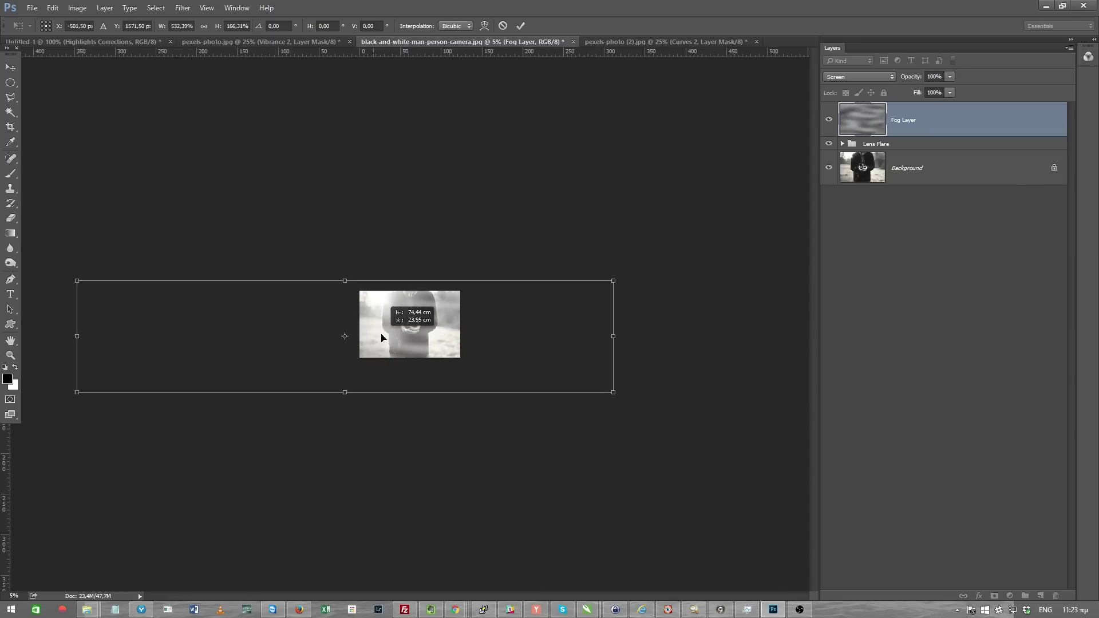
{"action": "left_click_drag", "start_coordinate": [382, 338], "coordinate": [382, 336]}
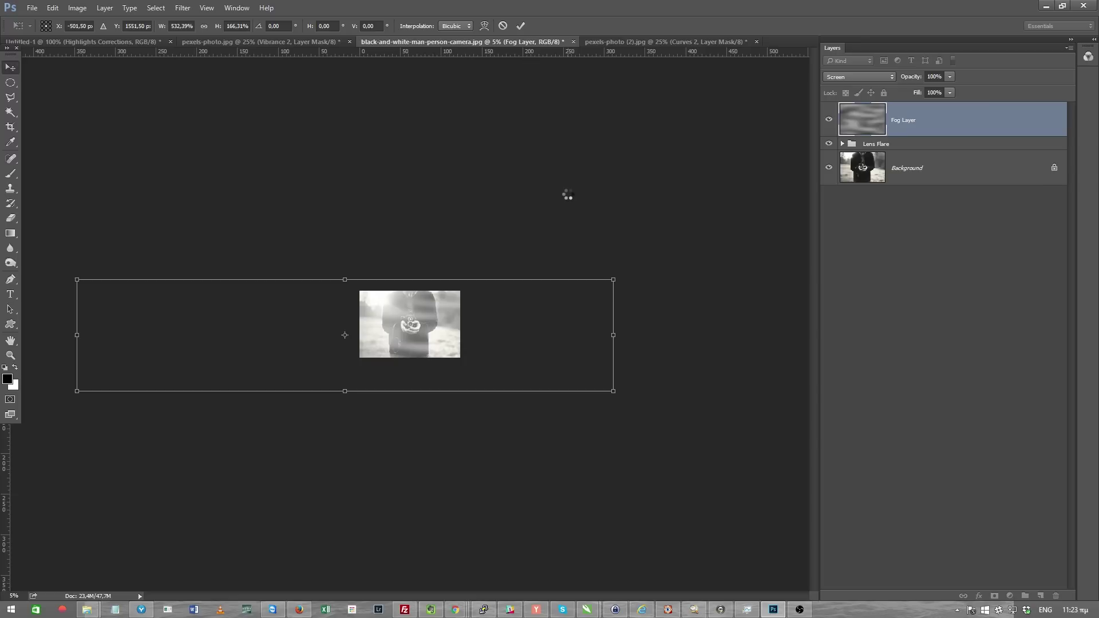
{"action": "key", "text": "Return"}
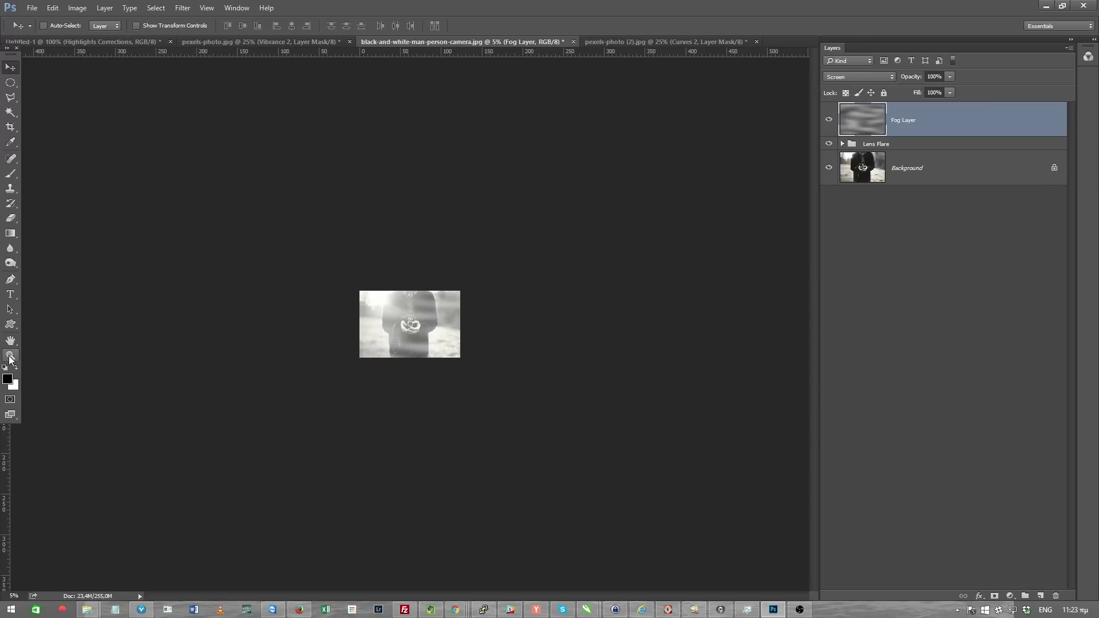
- Zoom back in on the photo to 25%
{"action": "left_click", "coordinate": [10, 355]}
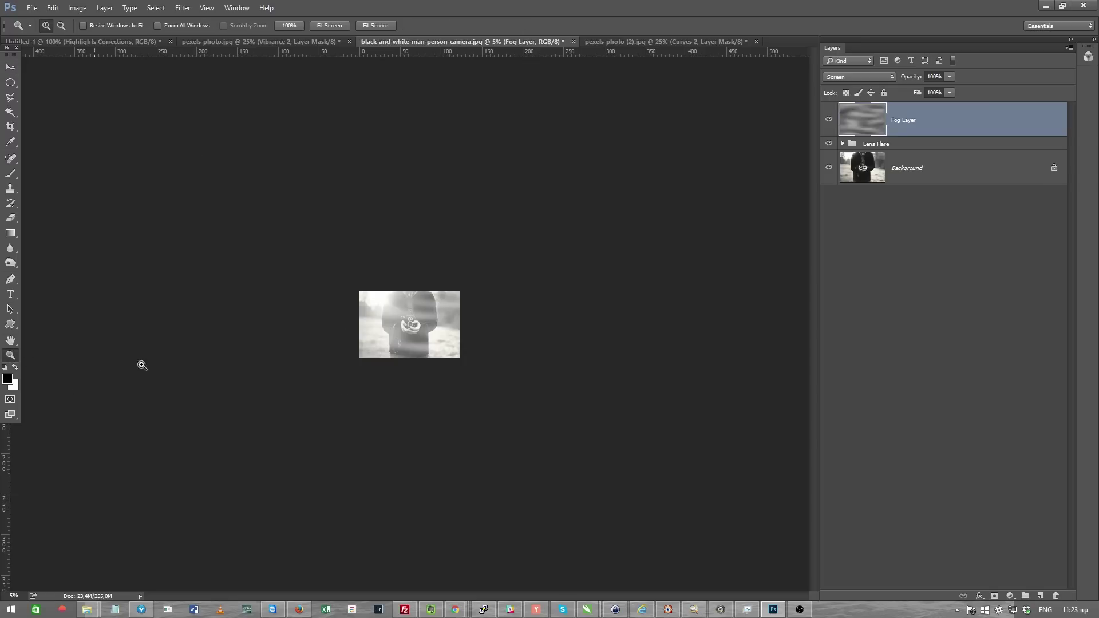
{"action": "left_click", "coordinate": [421, 322]}
{"action": "left_click", "coordinate": [432, 322]}
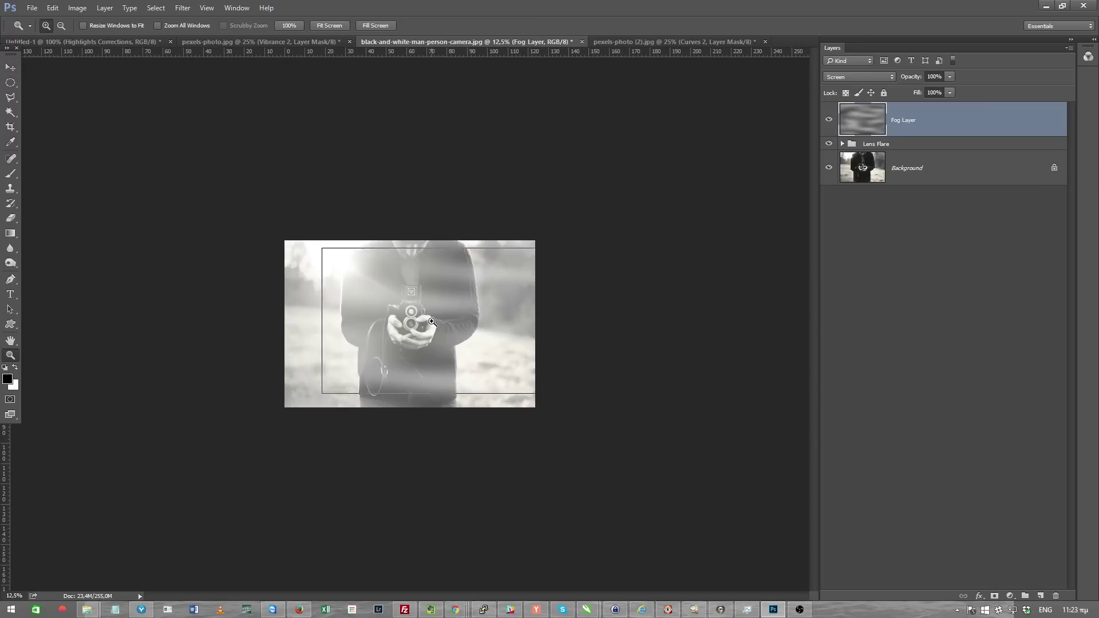
{"action": "left_click", "coordinate": [432, 322]}
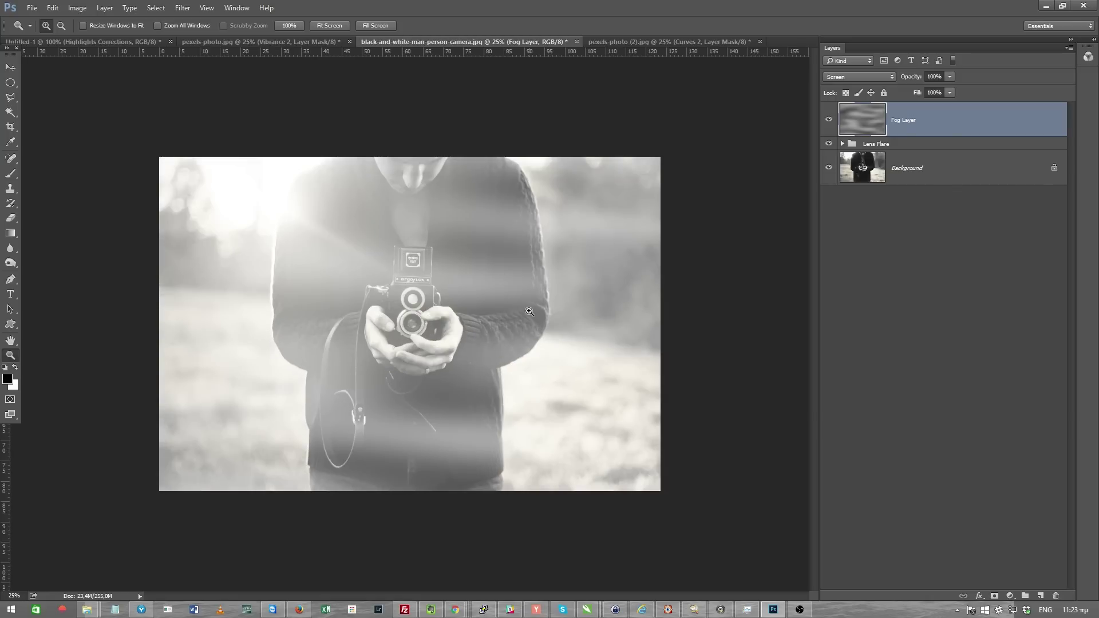
- Set the Fog Layer to Soft Light, compare it on and off, and discard a trial duplicate
{"action": "left_click", "coordinate": [846, 75]}
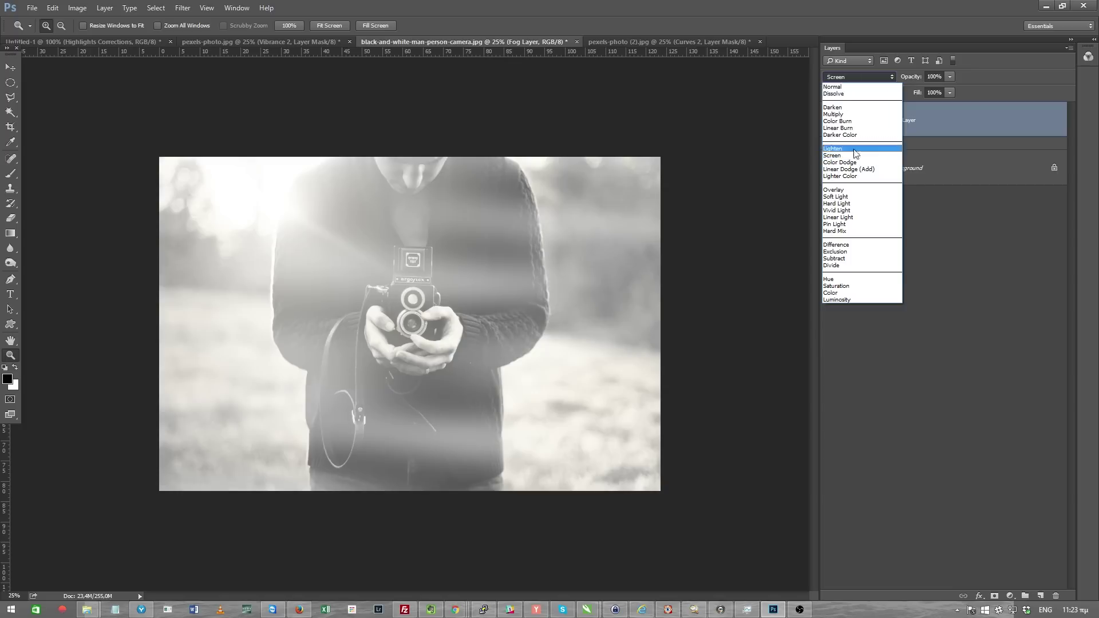
{"action": "left_click", "coordinate": [848, 198]}
{"action": "left_click", "coordinate": [828, 121]}
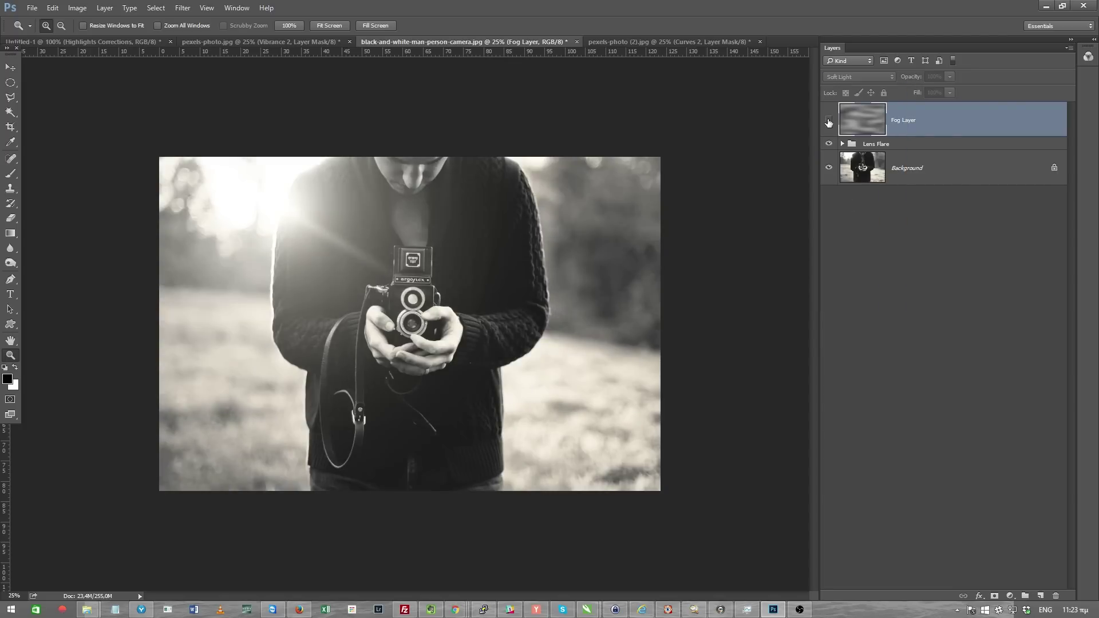
{"action": "left_click", "coordinate": [828, 121]}
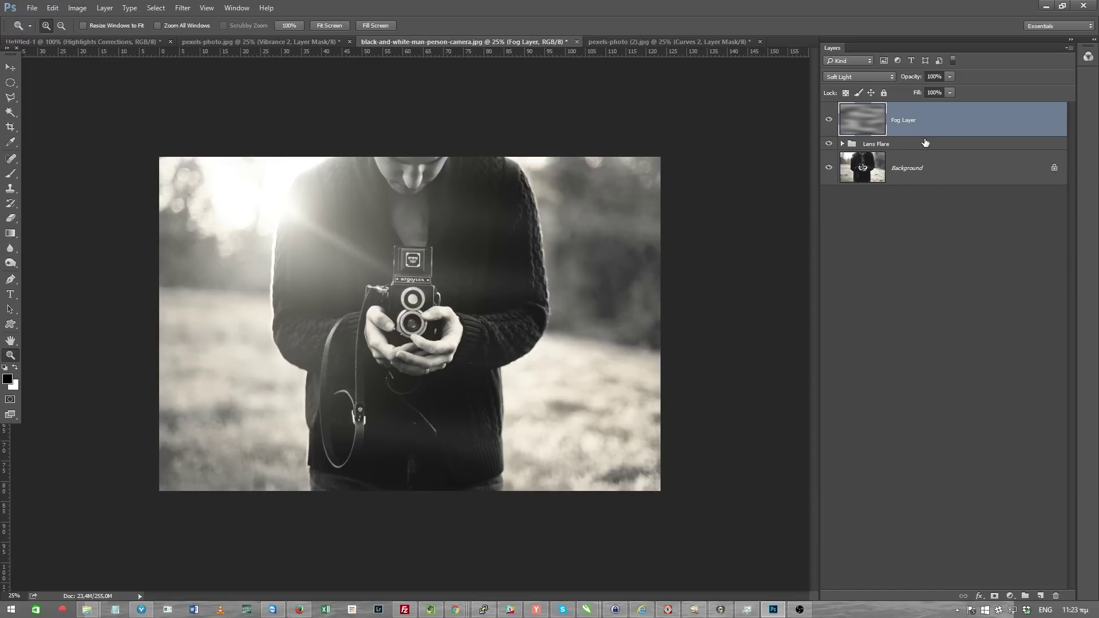
{"action": "key", "text": "ctrl+j"}
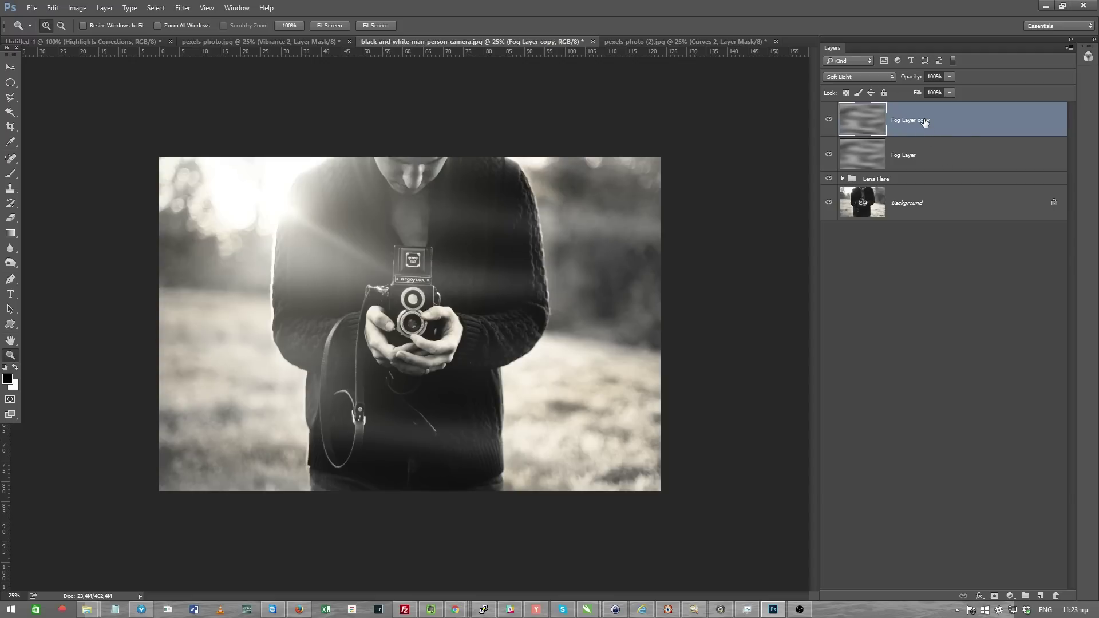
{"action": "key", "text": "Delete"}
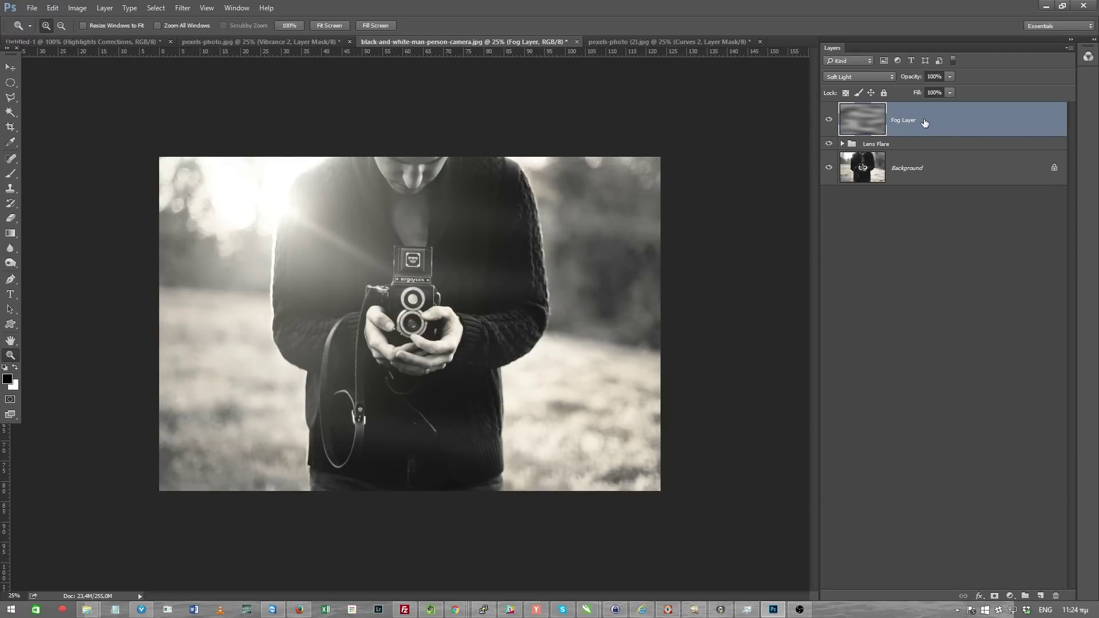
- Try Screen, then Lighten blending on the Fog Layer with opacity just under half
{"action": "left_click", "coordinate": [855, 78]}
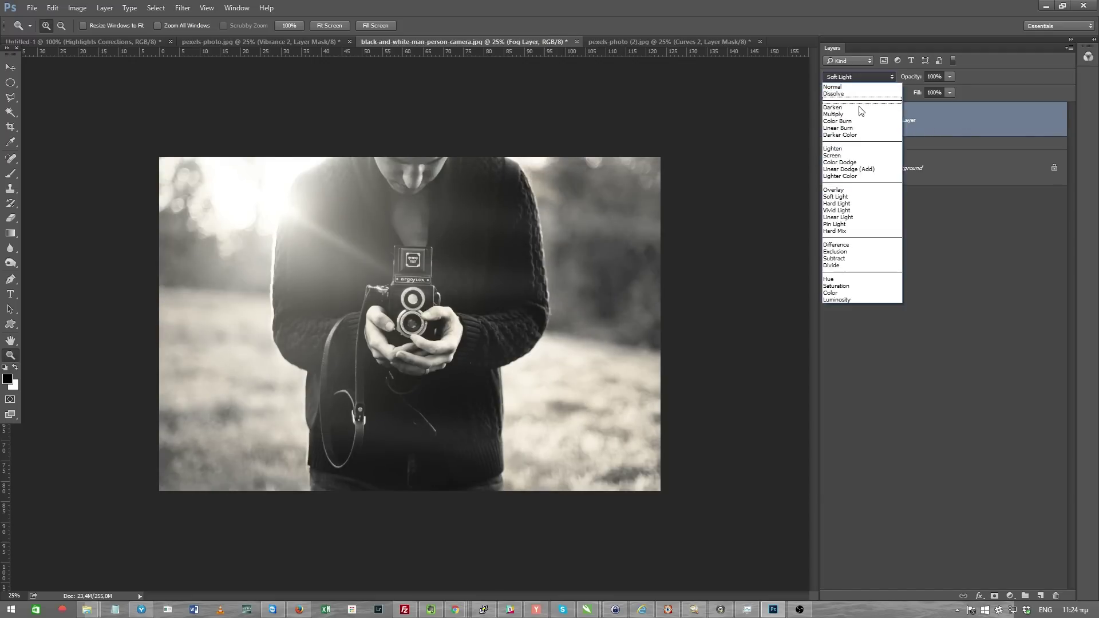
{"action": "left_click", "coordinate": [853, 155]}
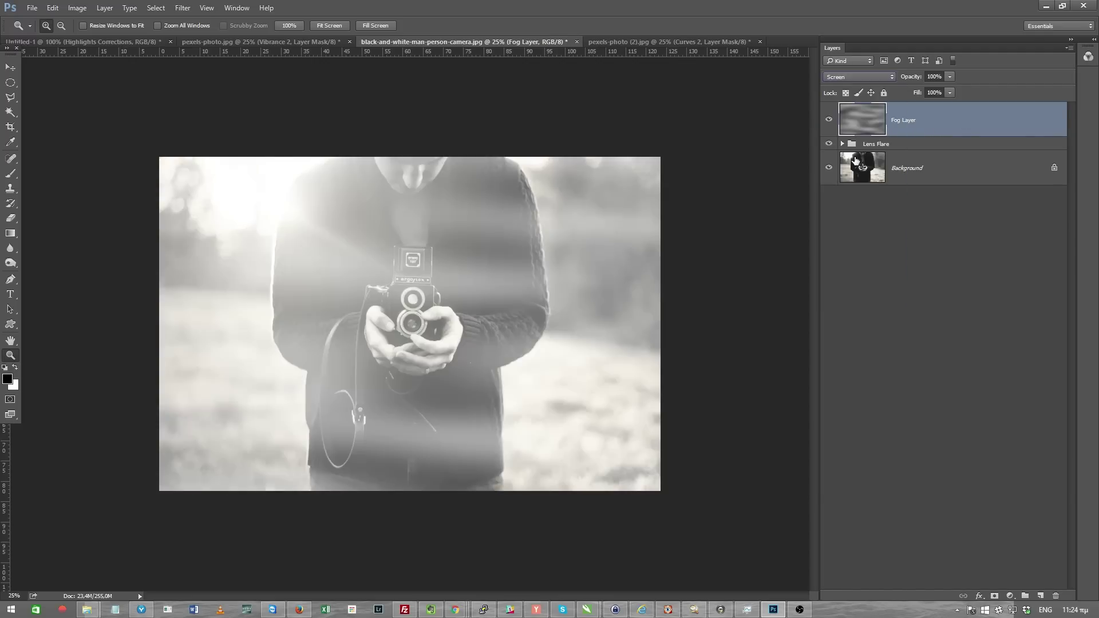
{"action": "left_click", "coordinate": [949, 77]}
{"action": "left_click_drag", "start_coordinate": [915, 90], "coordinate": [916, 88]}
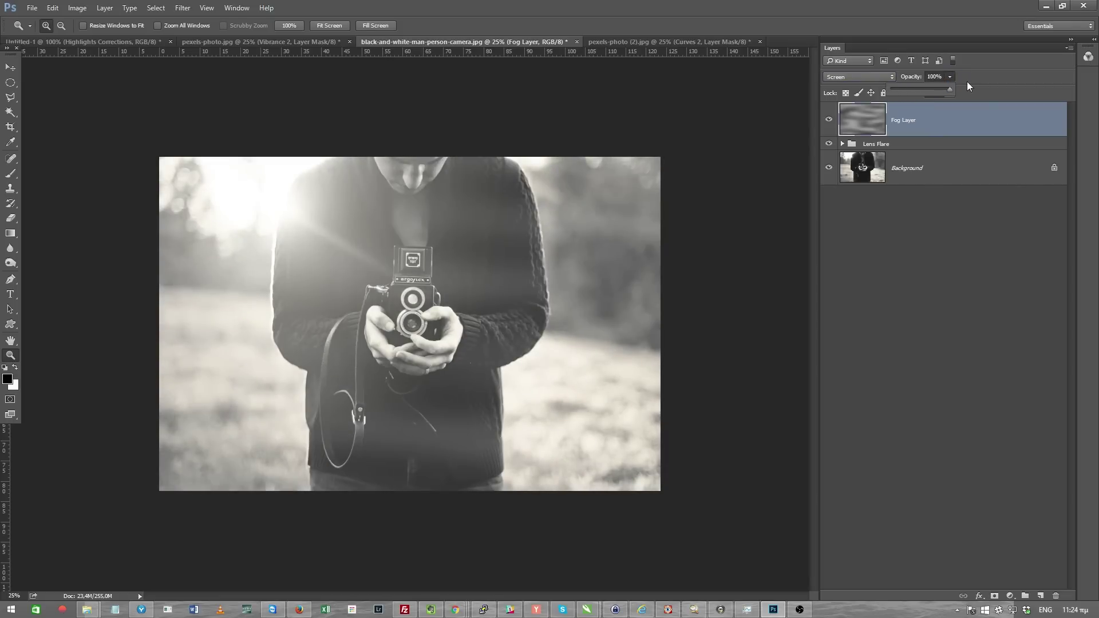
{"action": "left_click", "coordinate": [856, 76]}
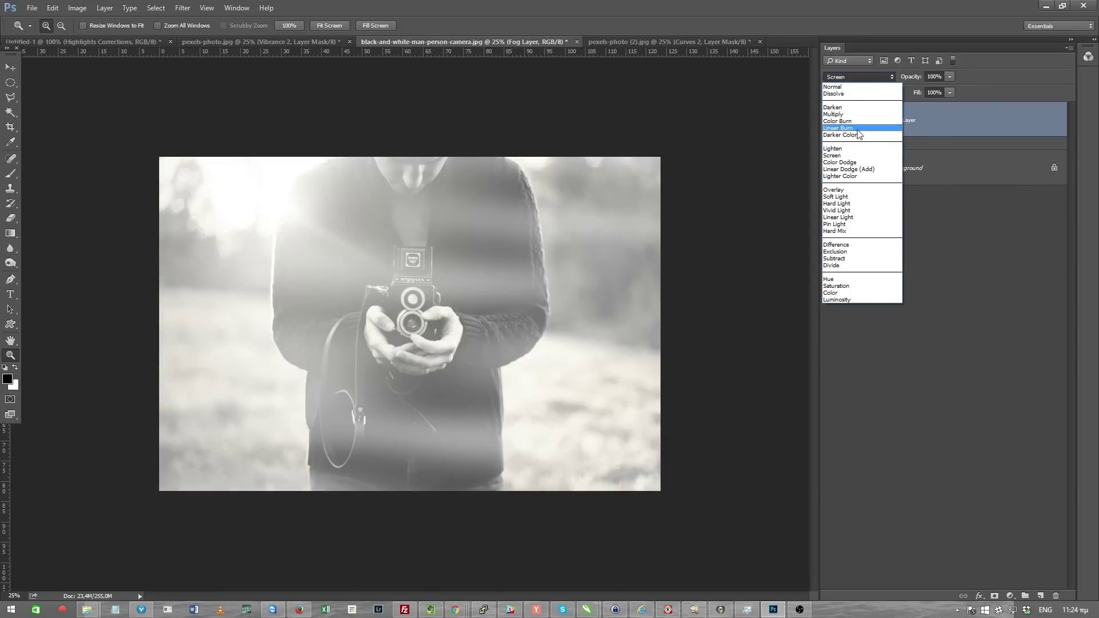
{"action": "left_click", "coordinate": [840, 148]}
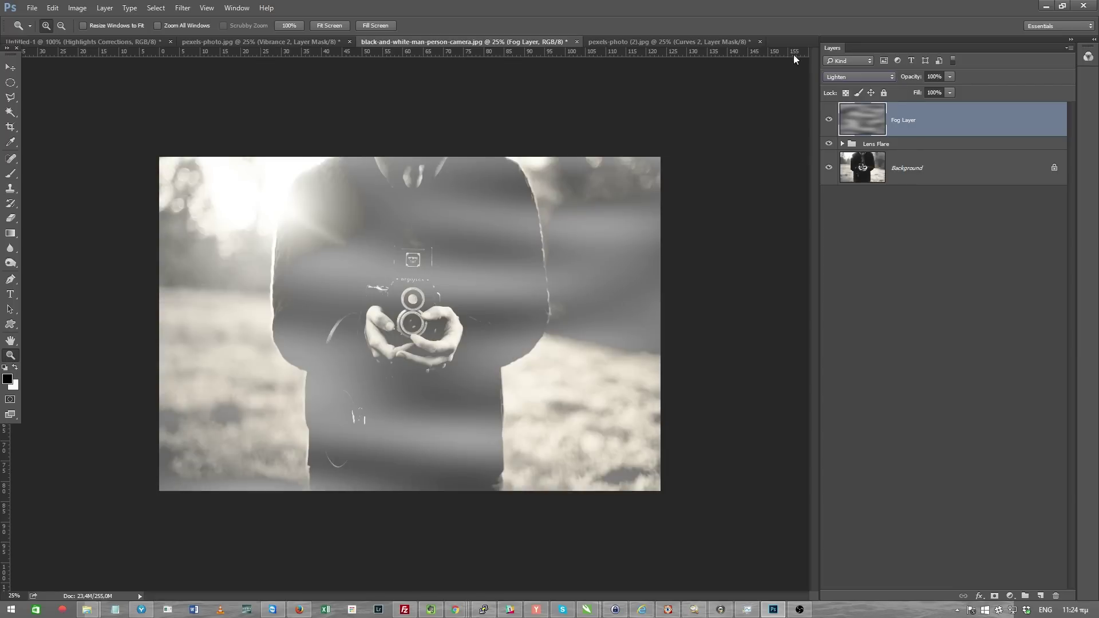
{"action": "left_click", "coordinate": [949, 78]}
{"action": "left_click", "coordinate": [919, 90]}
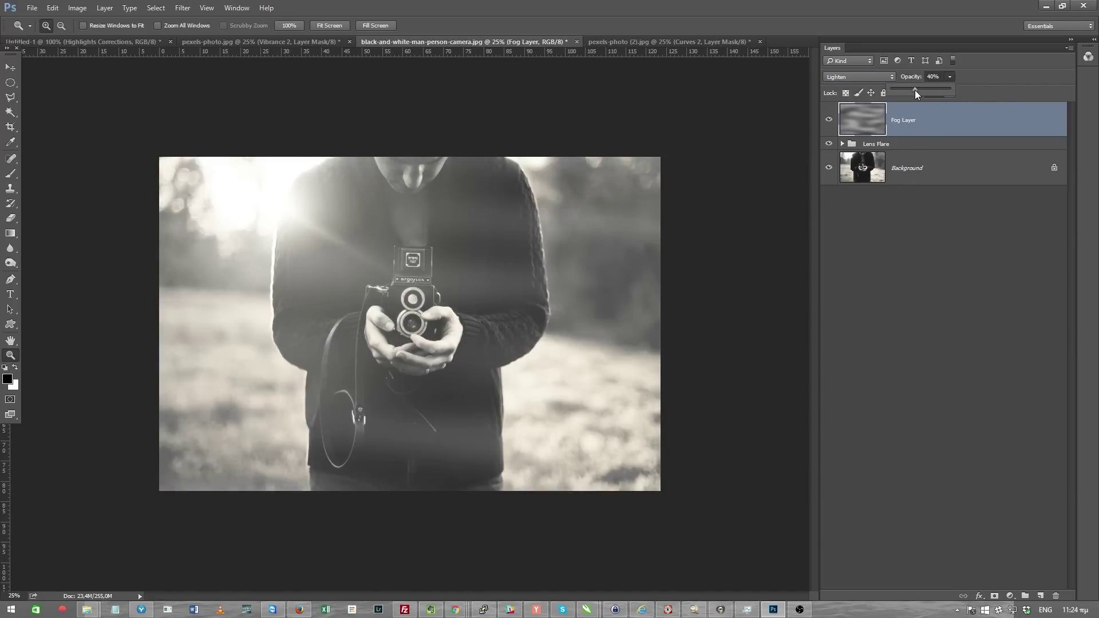
{"action": "left_click_drag", "start_coordinate": [914, 90], "coordinate": [957, 87]}
- Try Hard Light blending at about 46% opacity, then raise the fog opacity back to 100%
{"action": "left_click", "coordinate": [858, 76]}
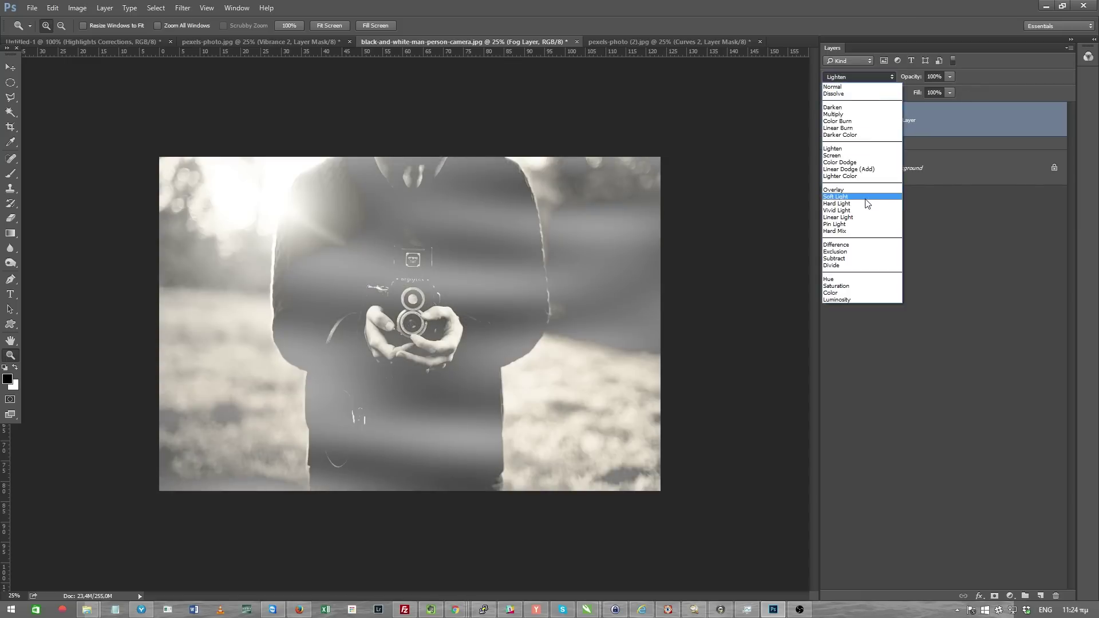
{"action": "left_click", "coordinate": [836, 204]}
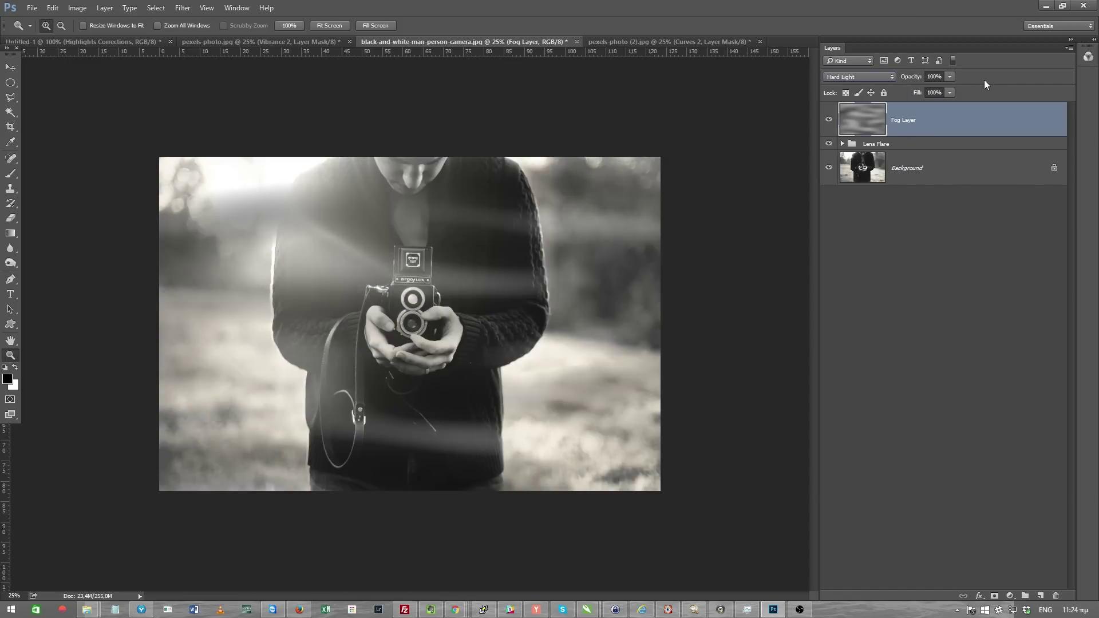
{"action": "left_click", "coordinate": [950, 80]}
{"action": "left_click_drag", "start_coordinate": [918, 89], "coordinate": [917, 89]}
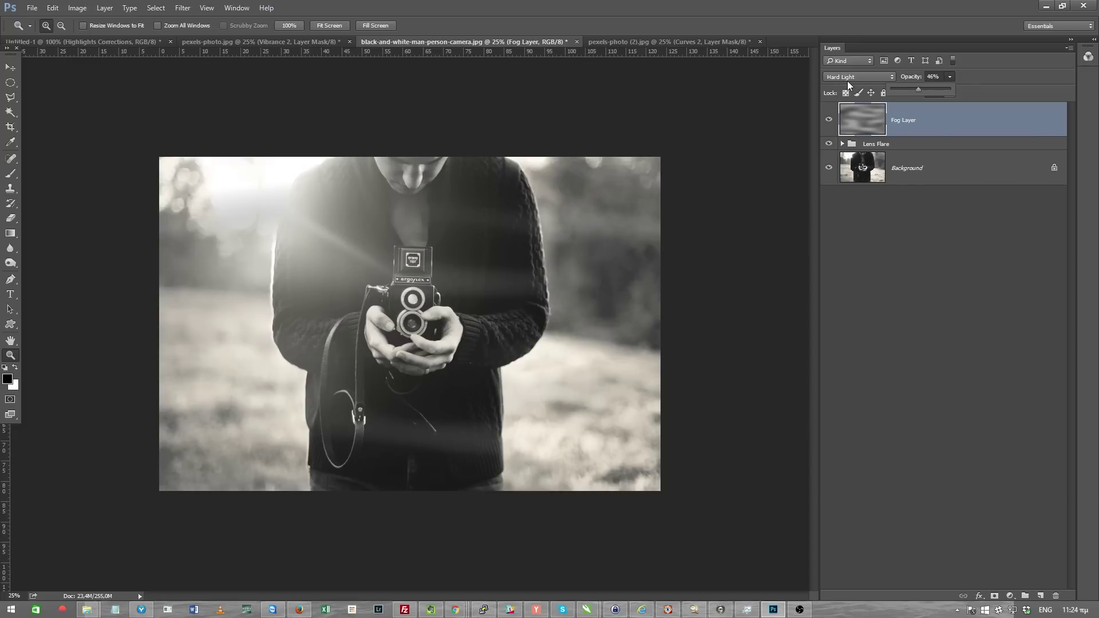
{"action": "left_click", "coordinate": [855, 76]}
{"action": "left_click", "coordinate": [941, 72]}
{"action": "left_click", "coordinate": [950, 77]}
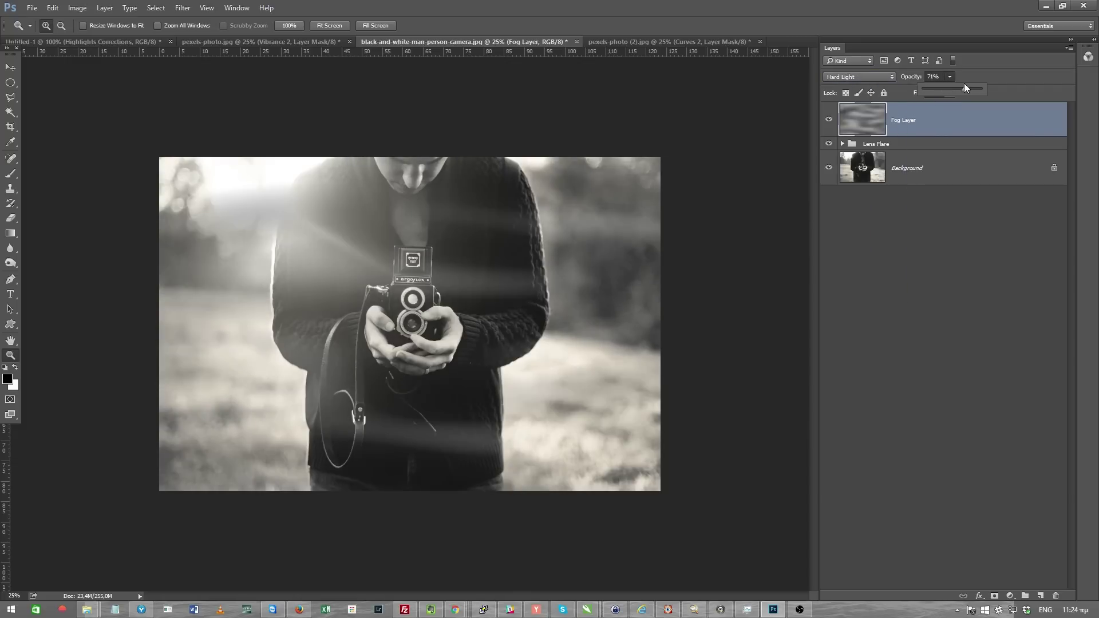
{"action": "left_click_drag", "start_coordinate": [944, 90], "coordinate": [1016, 84]}
- Try Multiply, then settle on Lighten blending with the fog opacity at 30%
{"action": "left_click", "coordinate": [874, 76]}
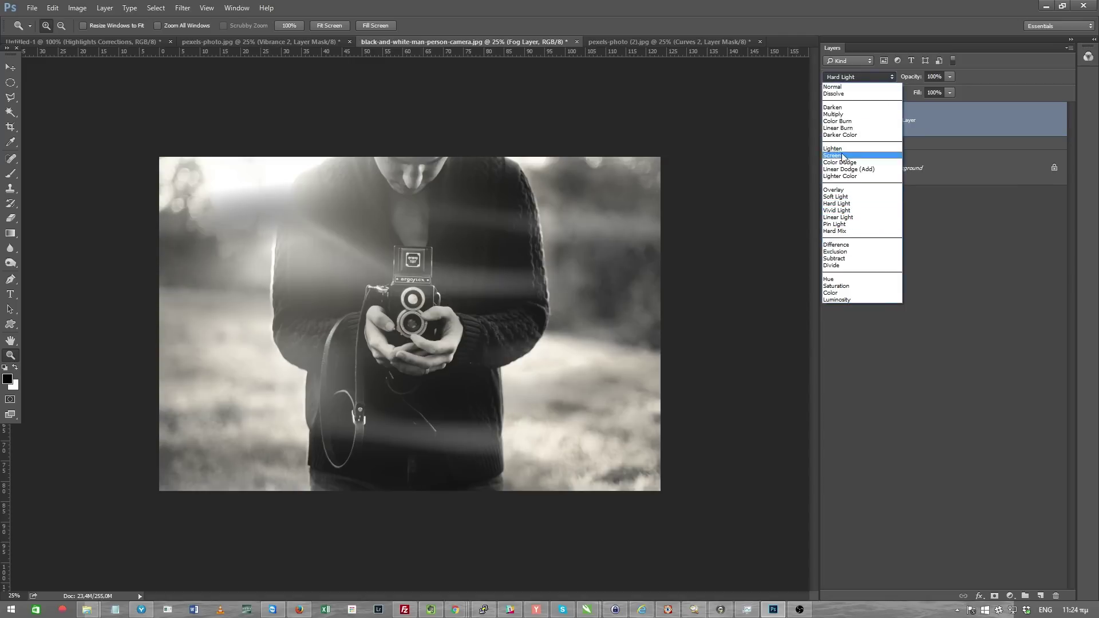
{"action": "left_click", "coordinate": [841, 114]}
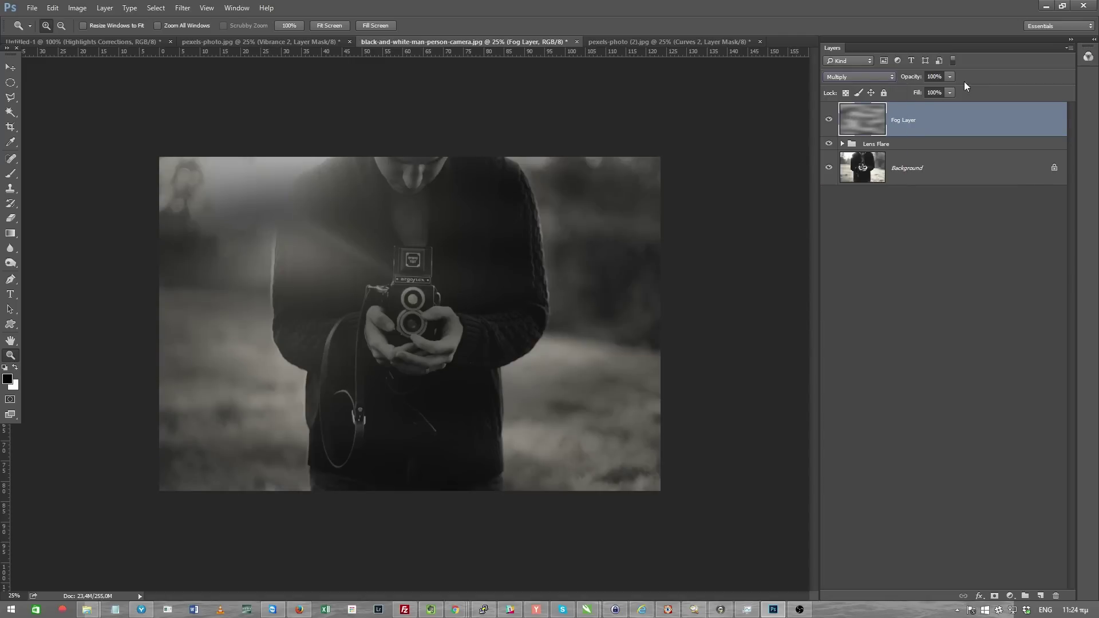
{"action": "left_click", "coordinate": [852, 76]}
{"action": "left_click", "coordinate": [856, 95]}
{"action": "left_click", "coordinate": [859, 152]}
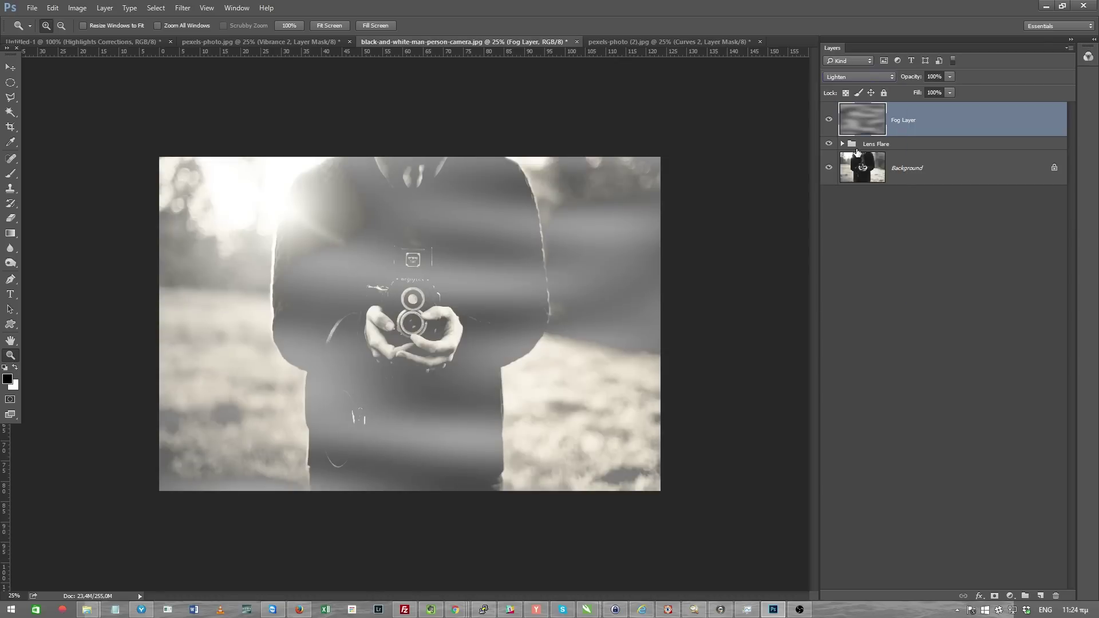
{"action": "left_click", "coordinate": [950, 76]}
{"action": "left_click_drag", "start_coordinate": [920, 91], "coordinate": [909, 91]}
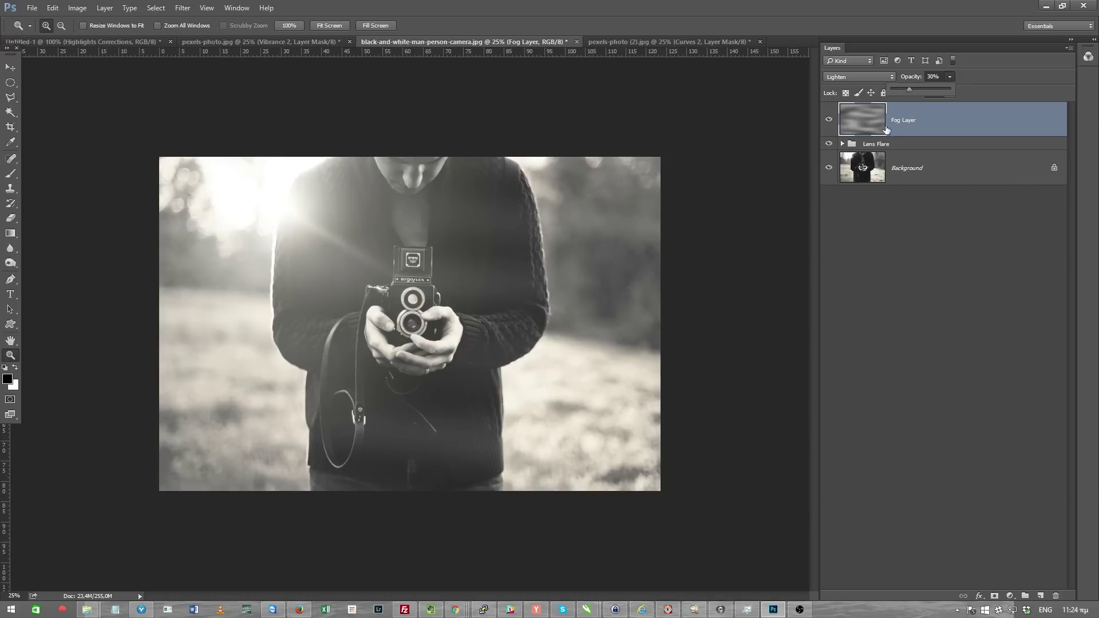
{"action": "key", "text": "alt"}
{"action": "left_click", "coordinate": [828, 169], "text": "alt"}
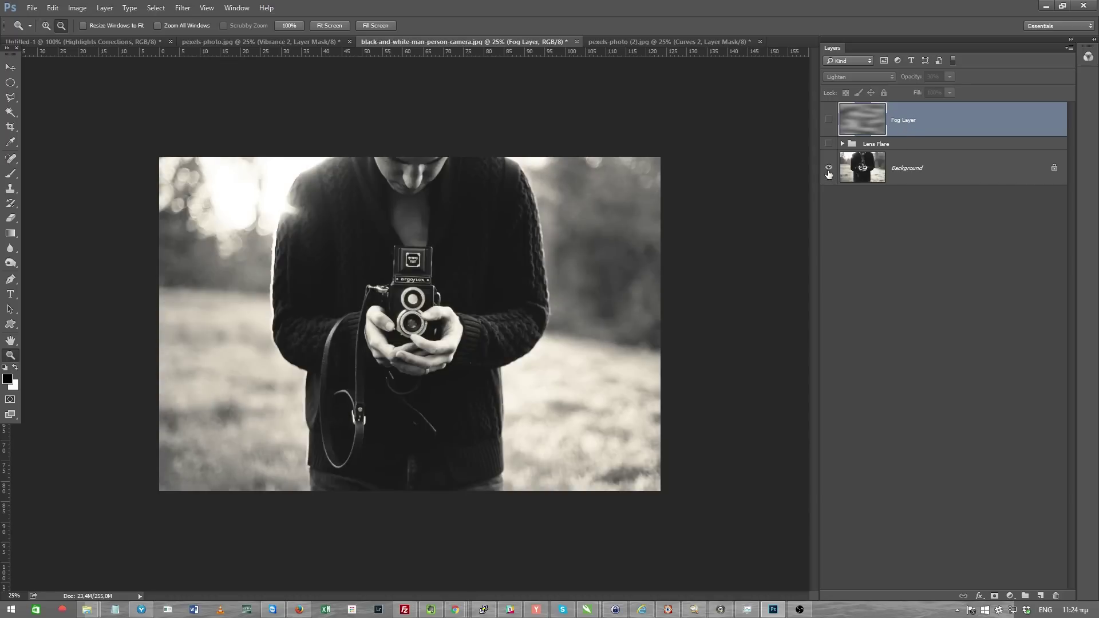
{"action": "left_click", "coordinate": [828, 172], "text": "alt"}
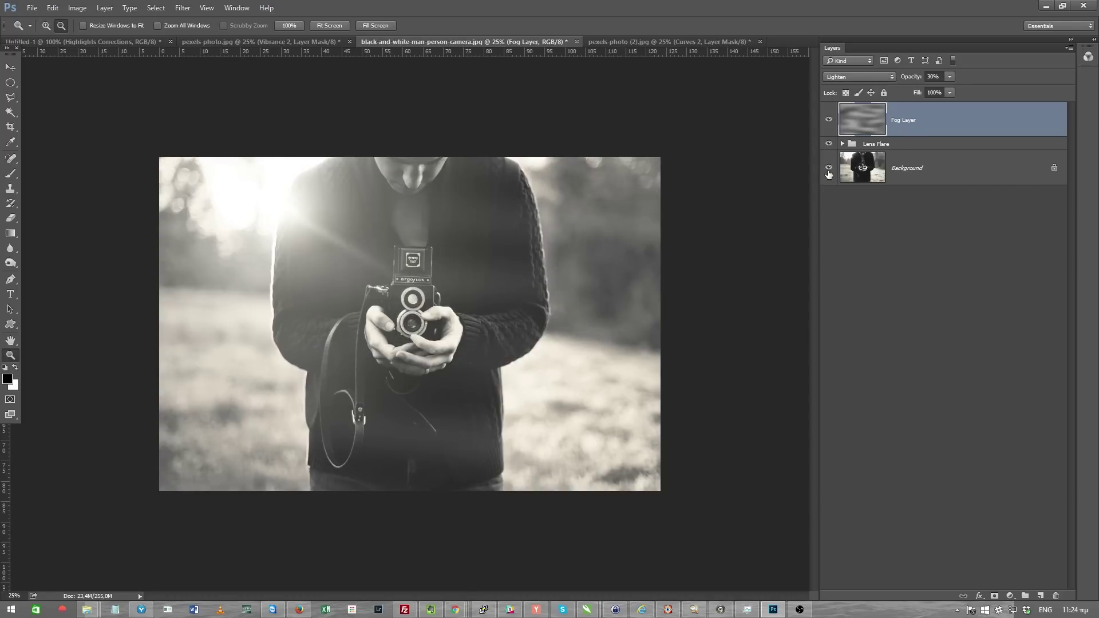
{"action": "left_click", "coordinate": [828, 144]}
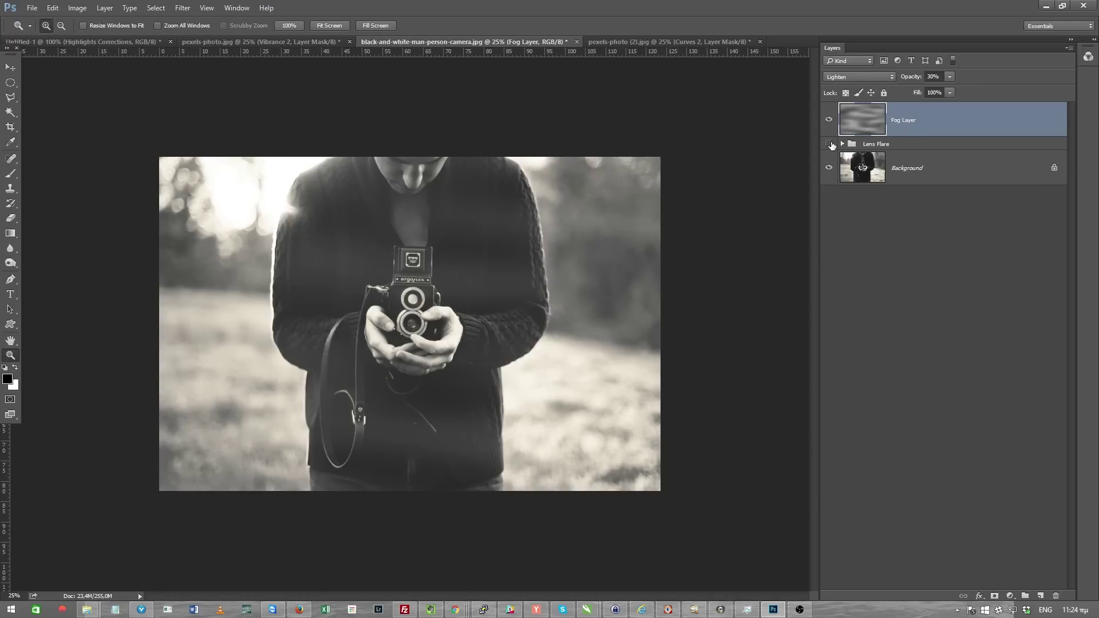
{"action": "left_click", "coordinate": [828, 143]}
{"action": "left_click", "coordinate": [827, 120]}
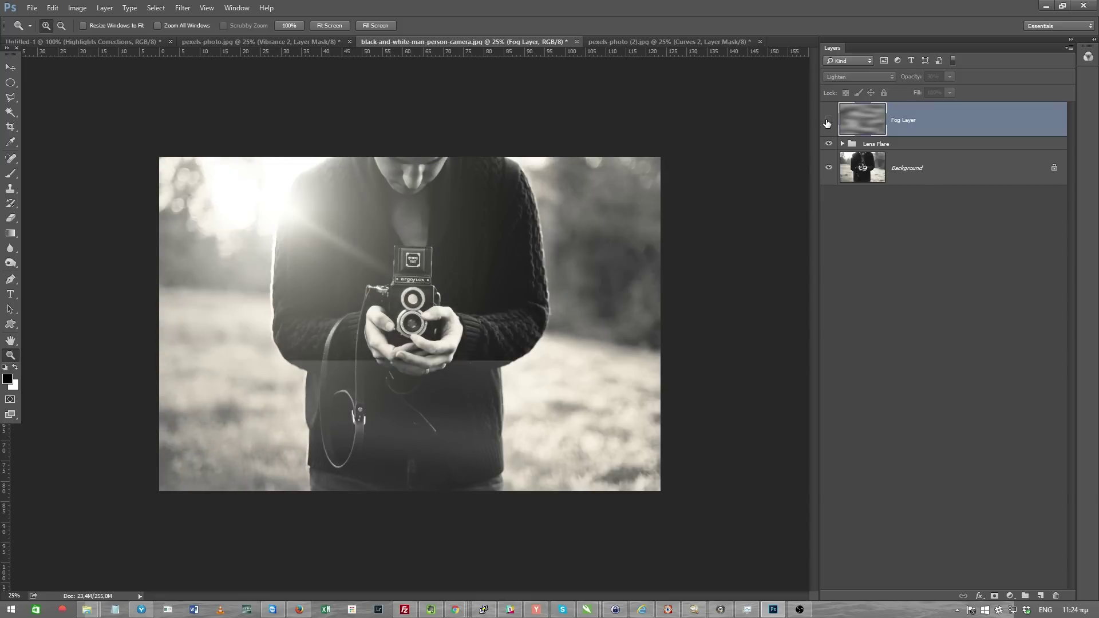
{"action": "left_click", "coordinate": [827, 120]}
{"action": "left_click", "coordinate": [827, 120]}
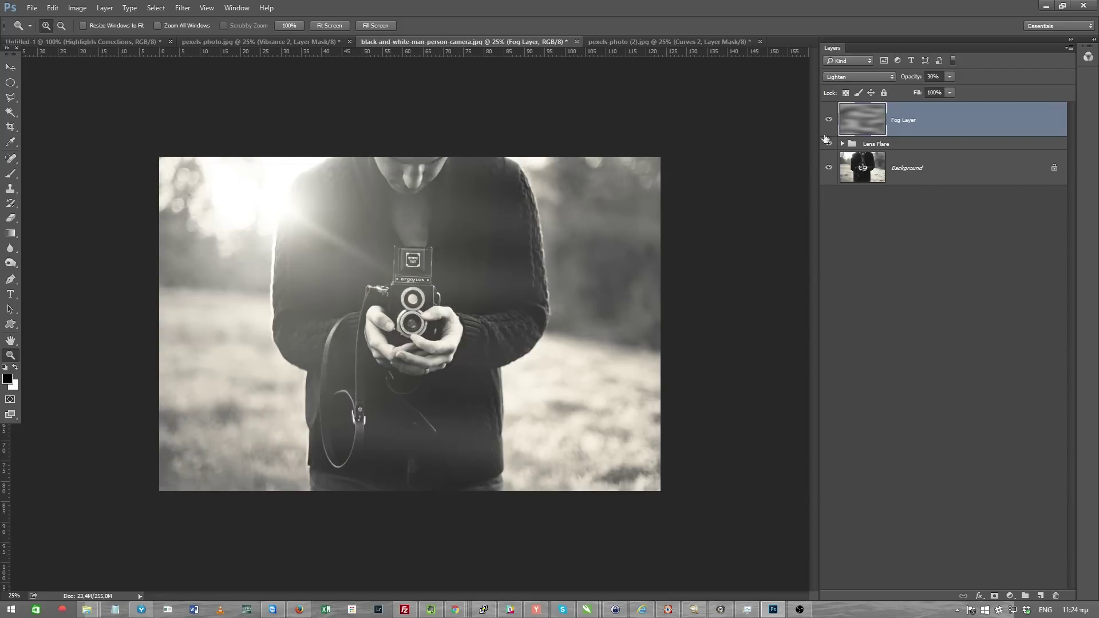
{"action": "left_click", "coordinate": [828, 120]}
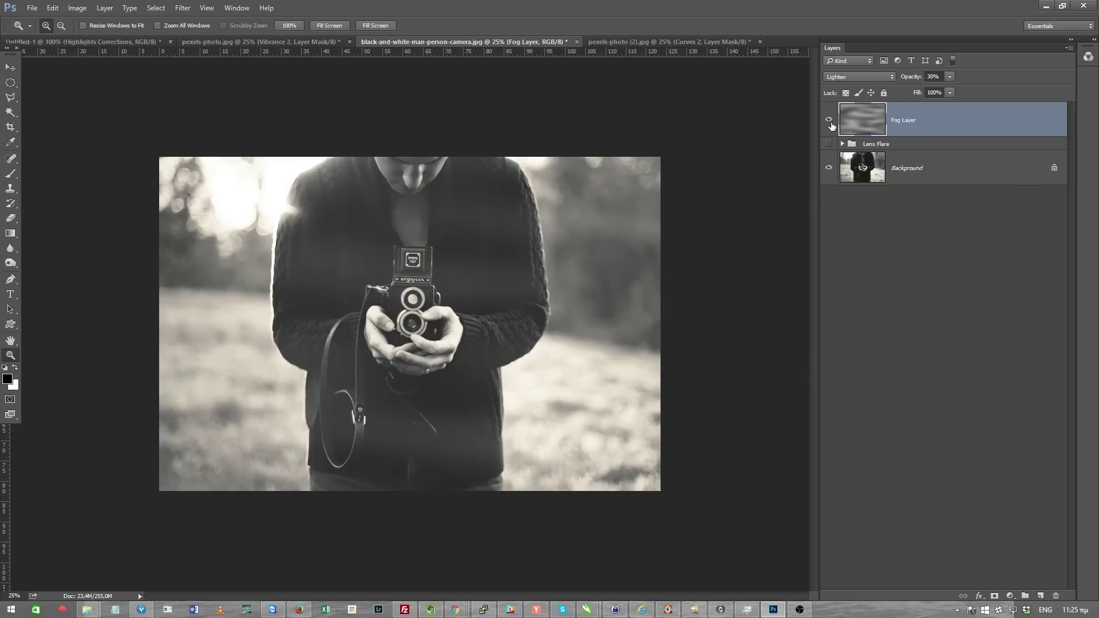
{"action": "left_click", "coordinate": [828, 120]}
{"action": "left_click", "coordinate": [829, 120]}
{"action": "left_click", "coordinate": [828, 120]}
{"action": "left_click", "coordinate": [828, 144]}
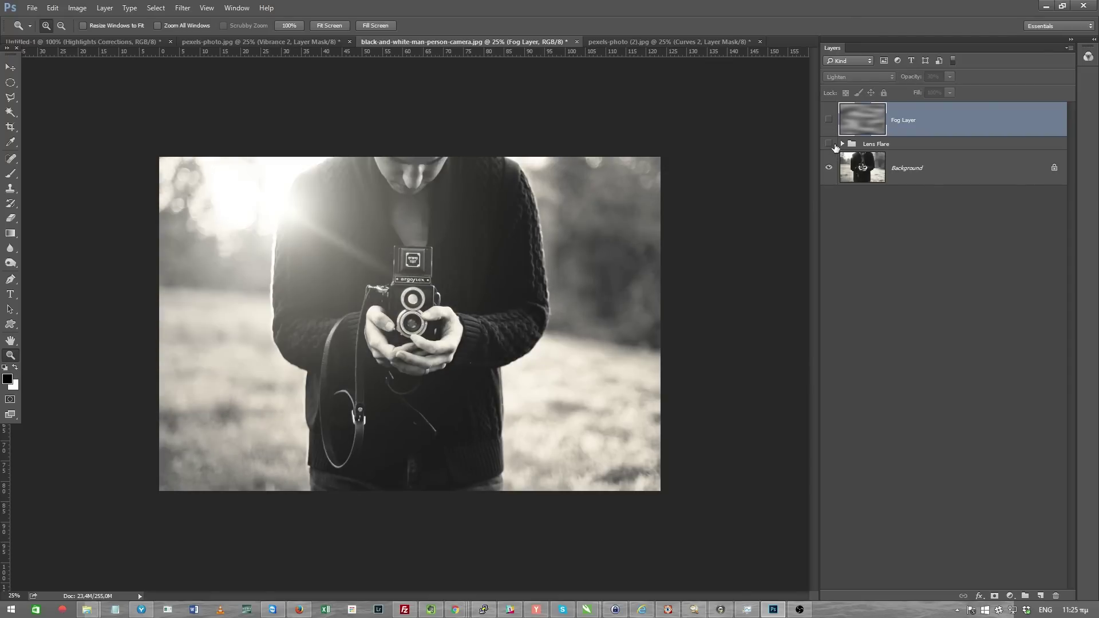
{"action": "left_click", "coordinate": [833, 144]}
{"action": "left_click", "coordinate": [833, 144]}
{"action": "left_click", "coordinate": [833, 145]}
{"action": "left_click", "coordinate": [834, 145]}
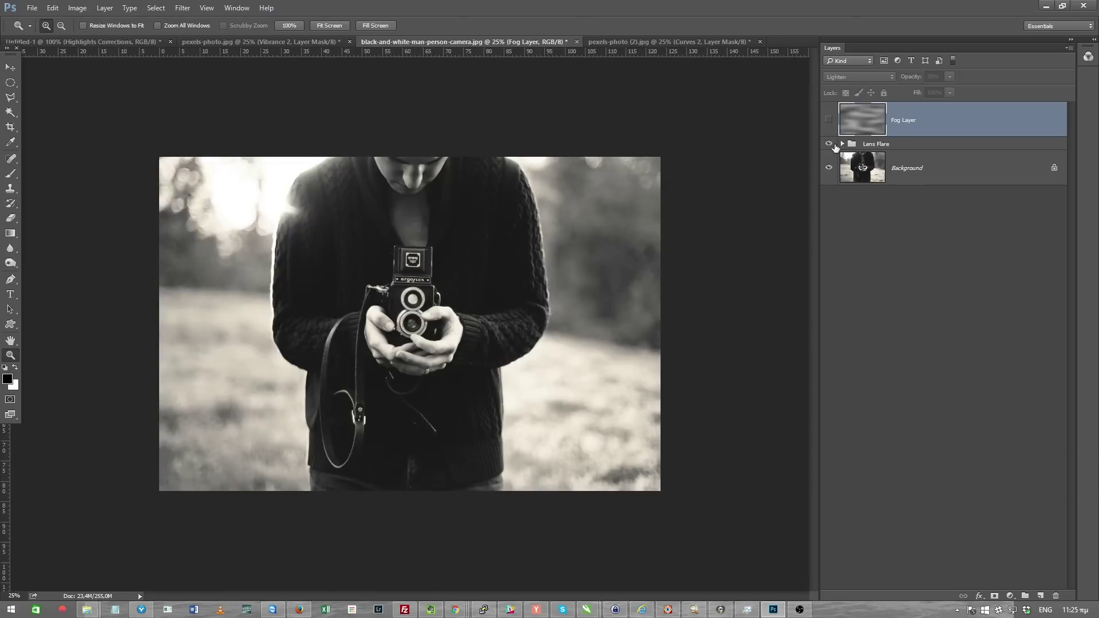
{"action": "double_click", "coordinate": [834, 145]}
{"action": "double_click", "coordinate": [834, 145]}
{"action": "left_click", "coordinate": [828, 120]}
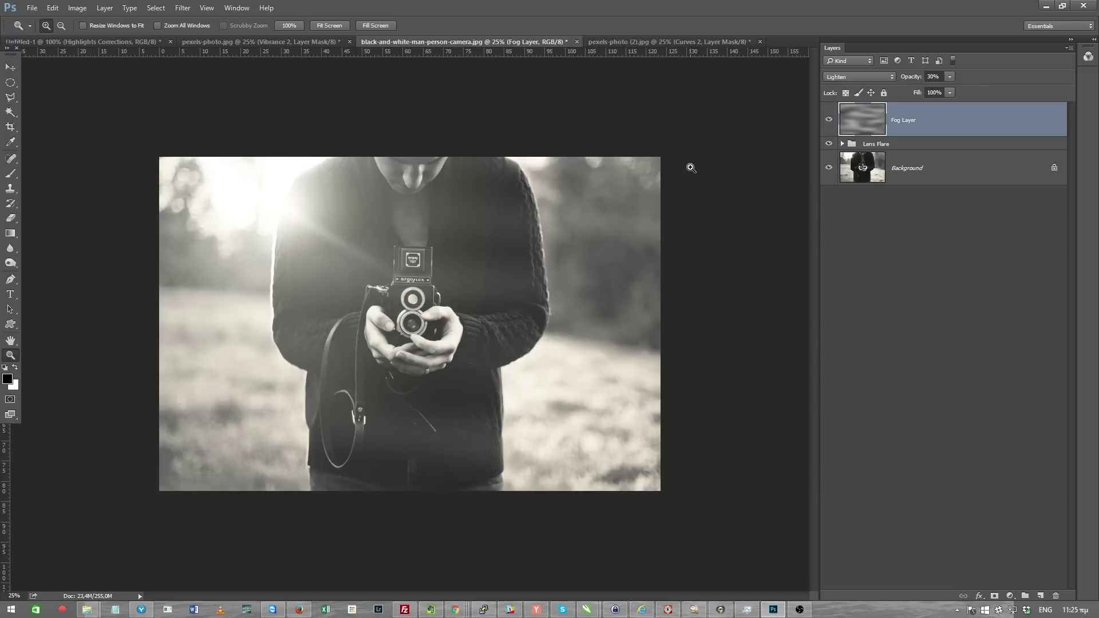